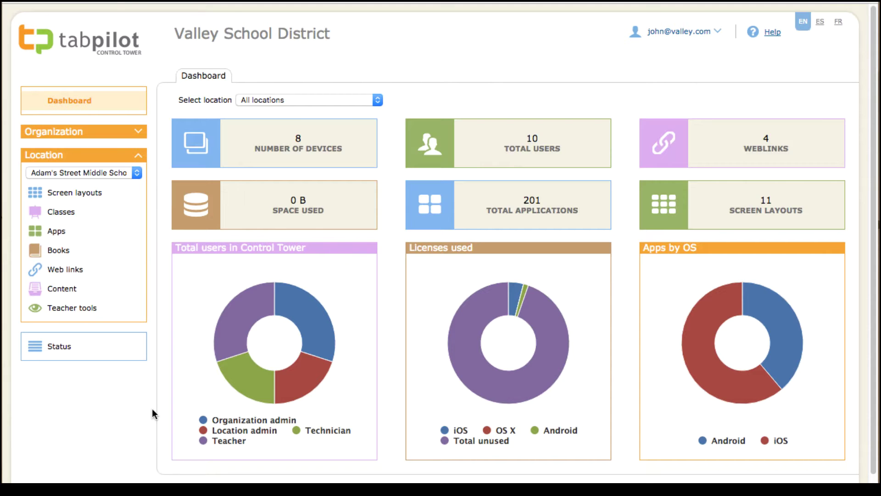
- Open the Book Creator Free app's details, bring up its app update push, and decline sending the update
left_click(56, 234)
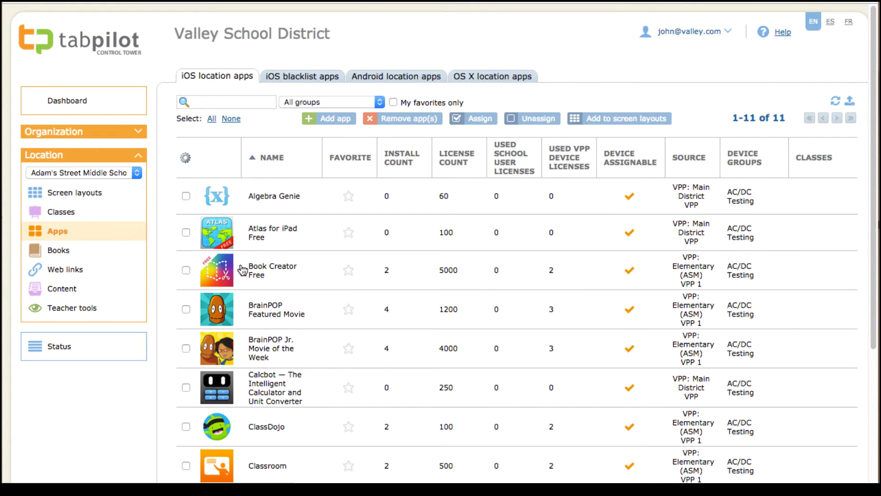
left_click(264, 270)
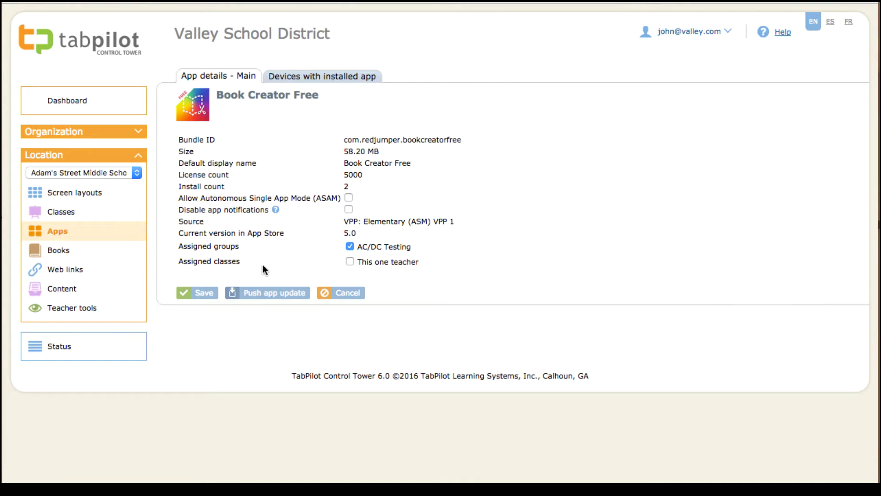
left_click(265, 297)
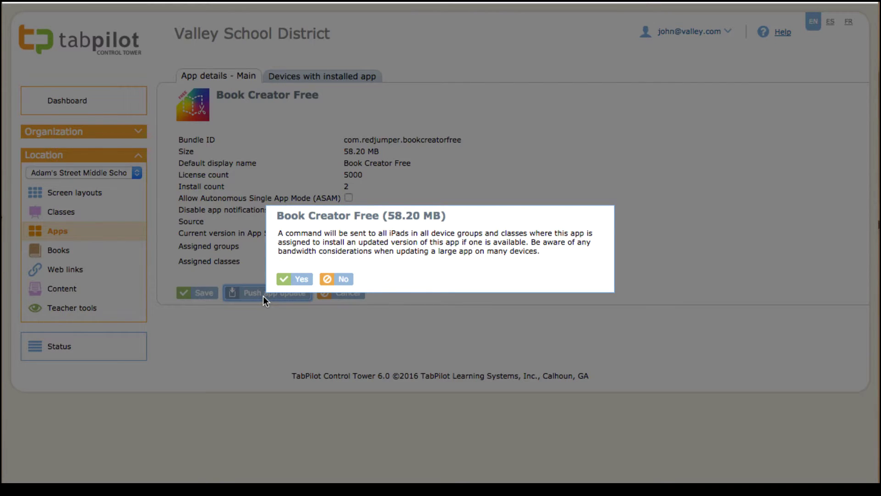
left_click(342, 280)
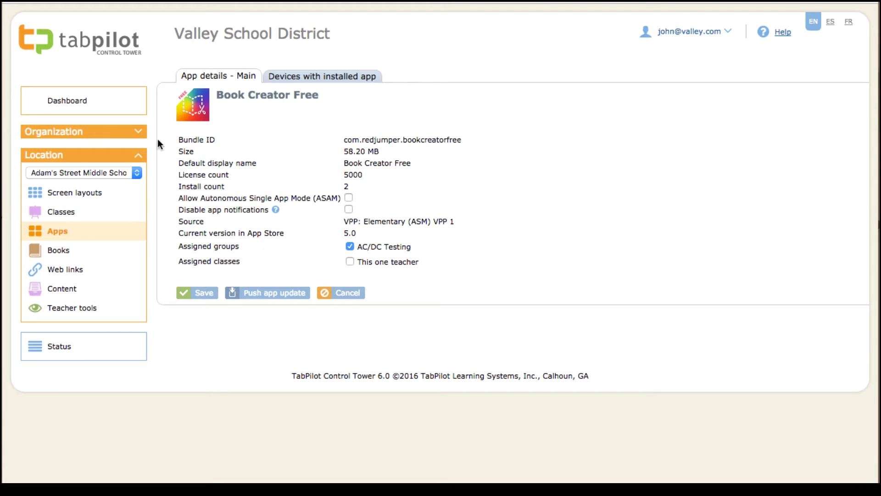
- Open the organization's locations and review the details of Eastside Elementary without saving
left_click(138, 133)
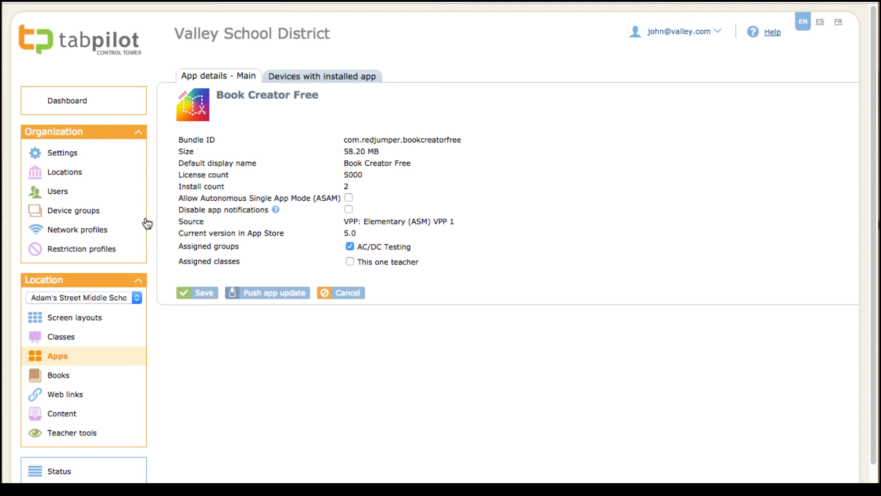
left_click(93, 179)
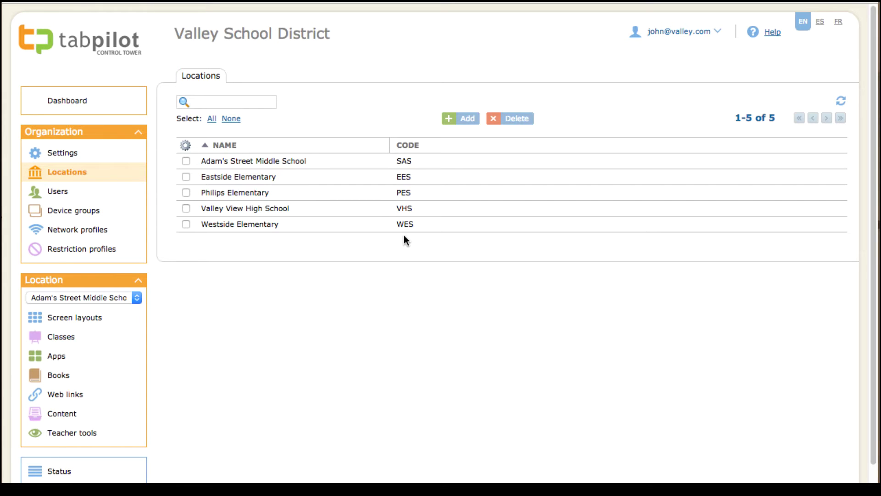
left_click(252, 179)
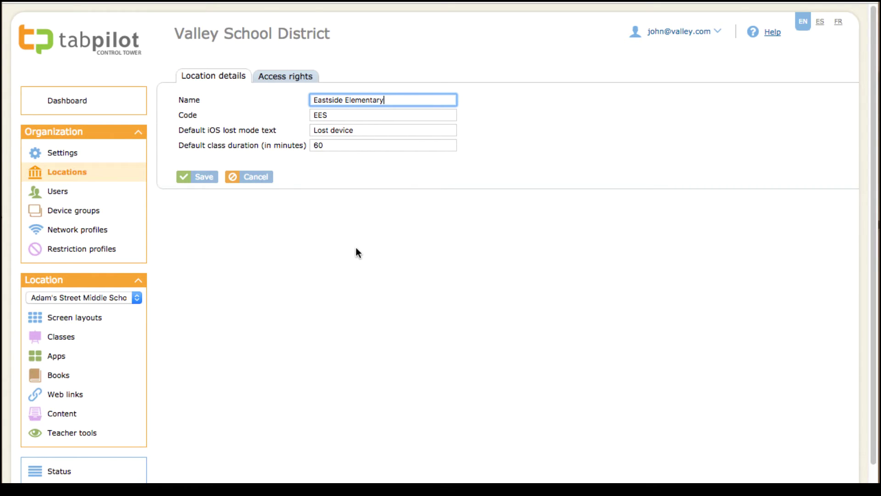
left_click(262, 178)
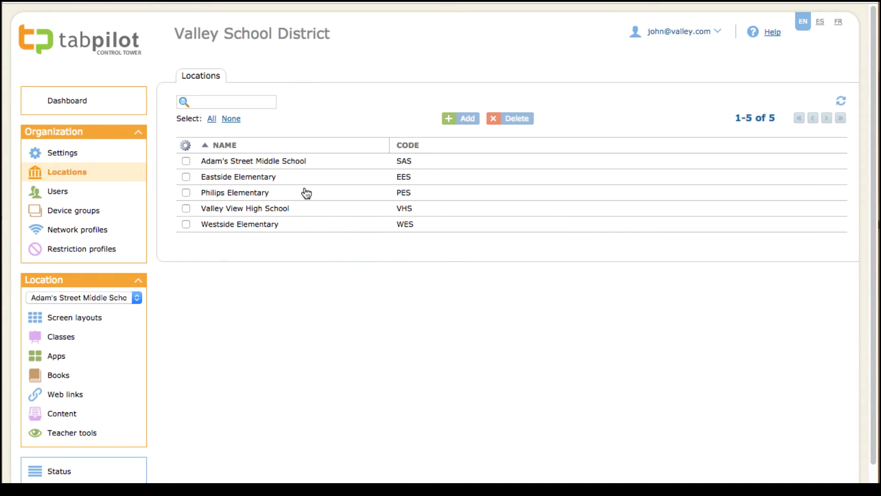
- Add a location named District Office with the code DIST and save it
left_click(463, 120)
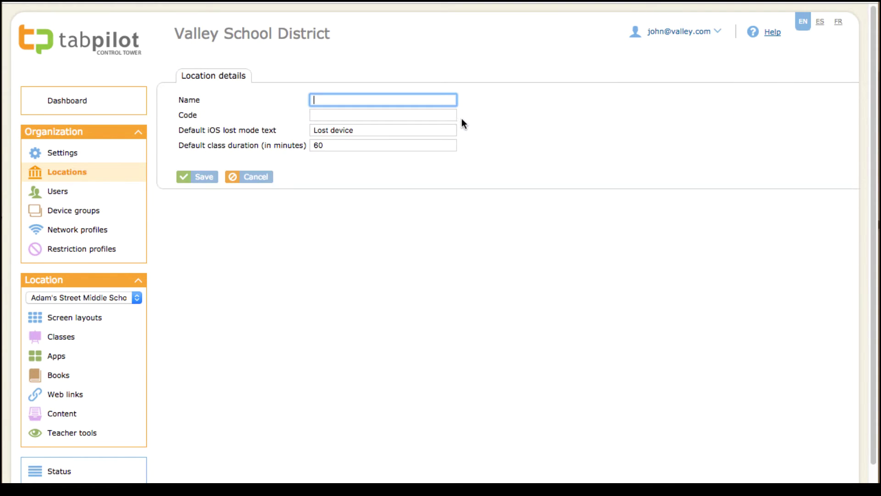
type("District Officed")
key("BackSpace")
key("Tab")
type("DIST")
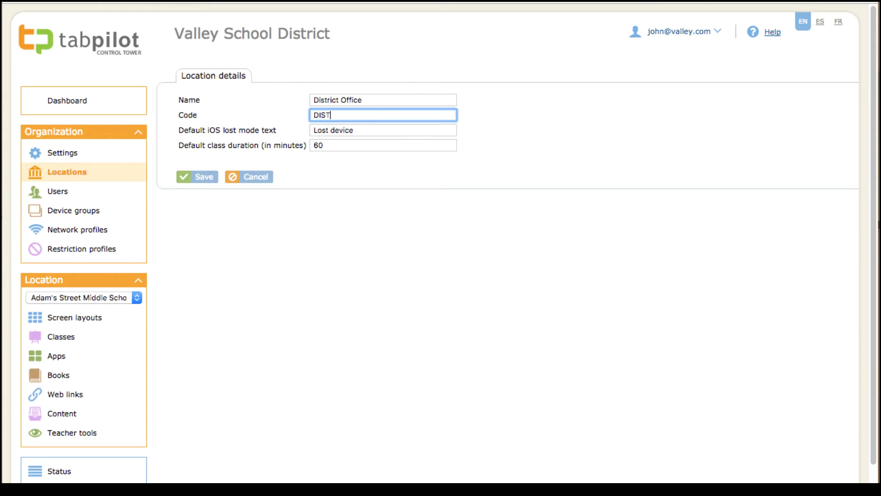
left_click(202, 179)
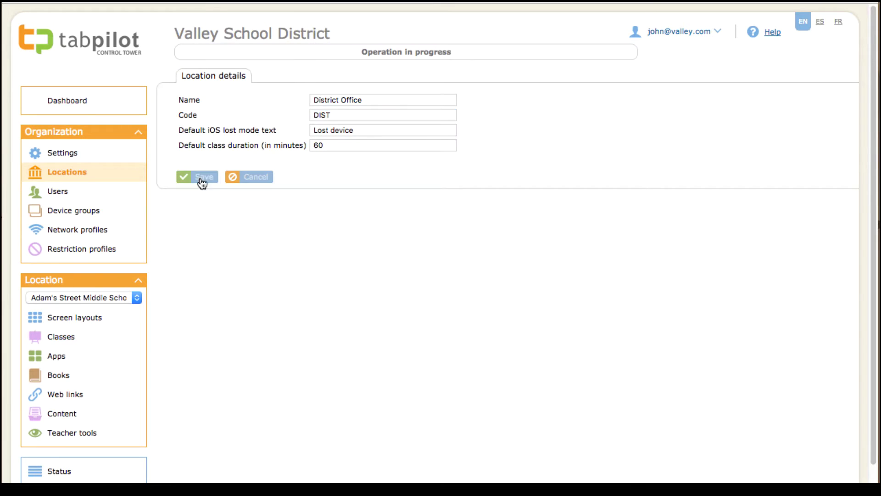
- Review which users have access rights to the Eastside Elementary and Valley View High School locations
left_click(68, 176)
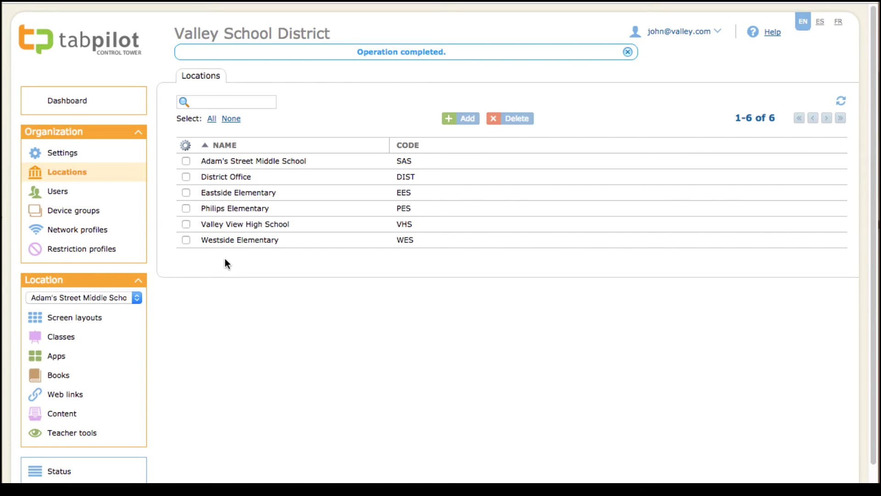
left_click(248, 195)
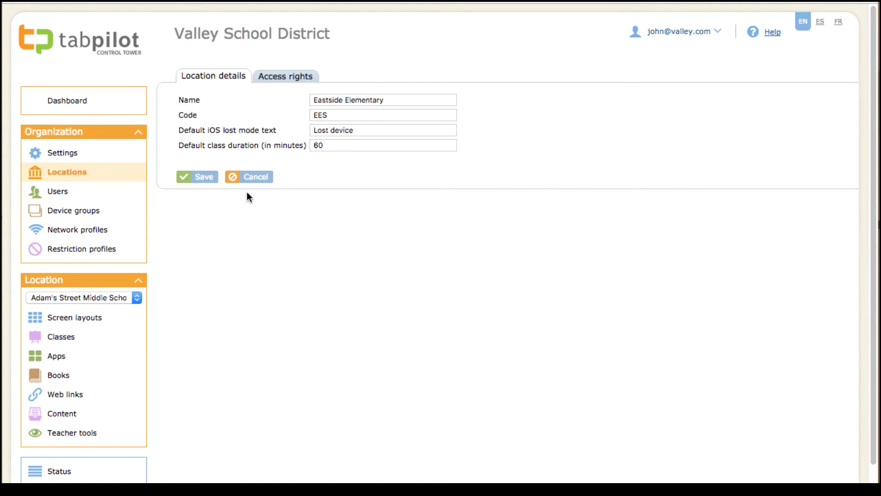
left_click(287, 79)
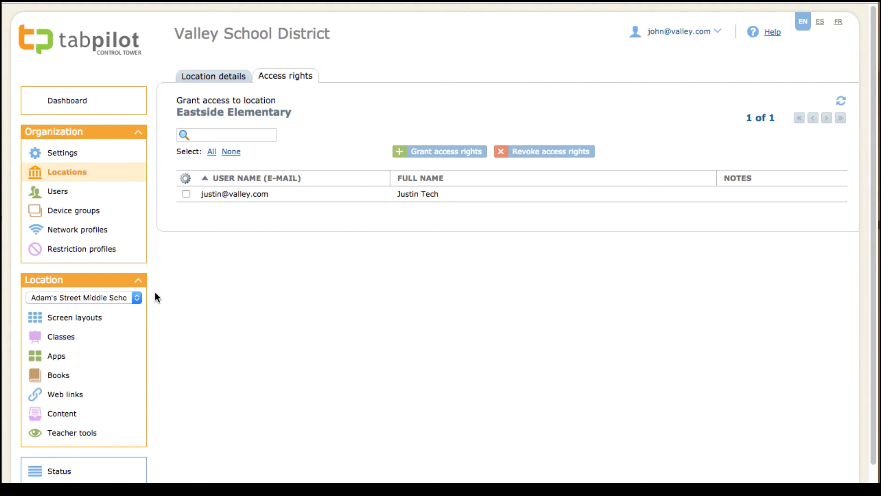
left_click(77, 177)
left_click(217, 225)
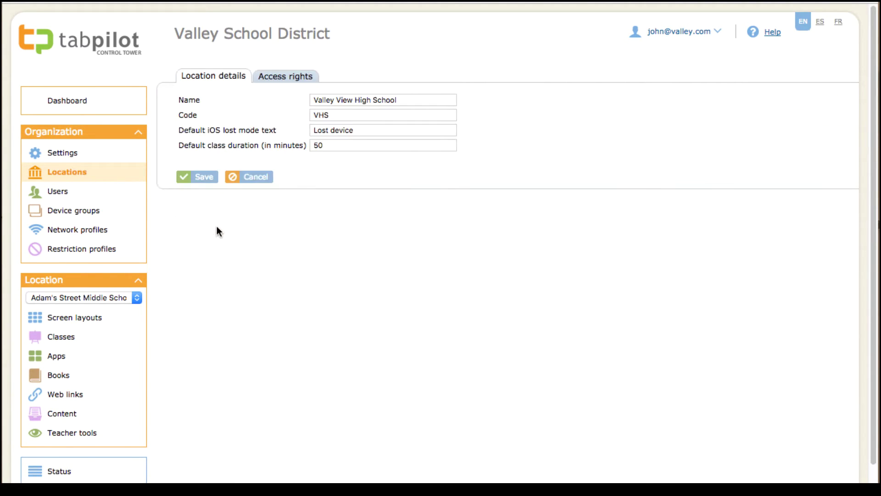
left_click(282, 79)
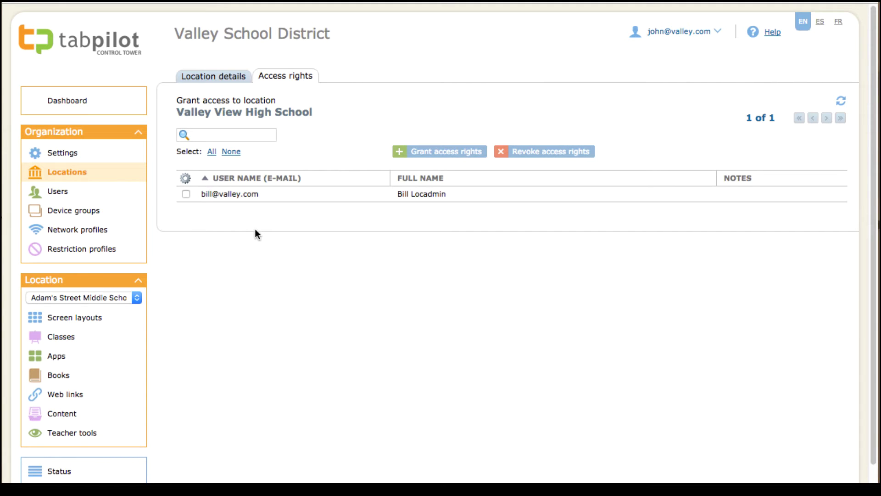
- Review the role and location settings of the teacher account assigned to Philips Elementary, and return to the users list
left_click(71, 198)
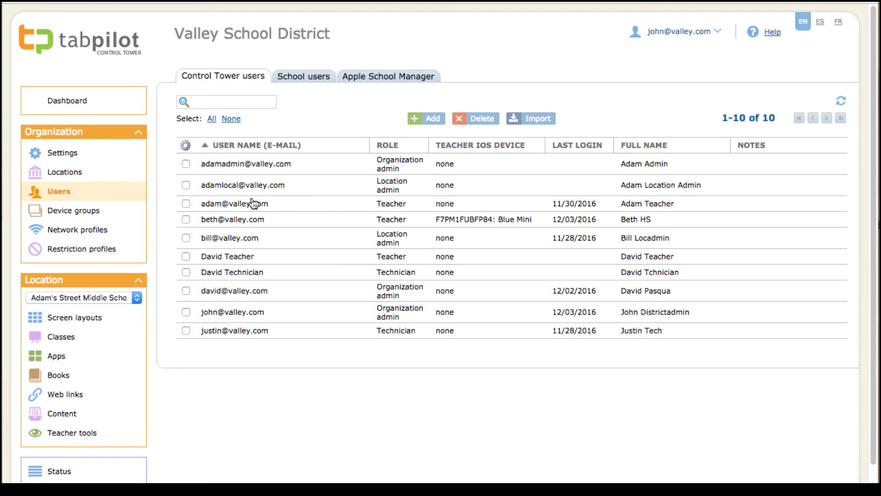
left_click(245, 260)
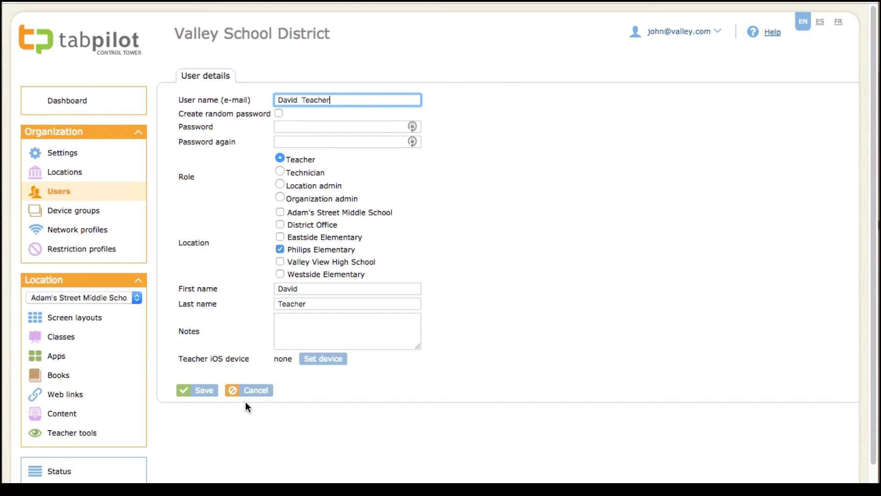
left_click(56, 192)
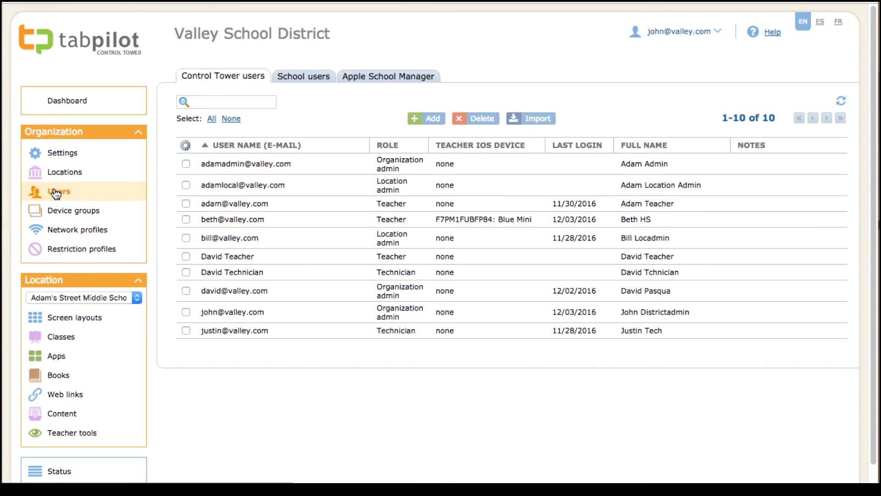
- Try adding Eastside Elementary and Westside Elementary to the locations of the Philips Elementary technician, and discard the changes
left_click(258, 277)
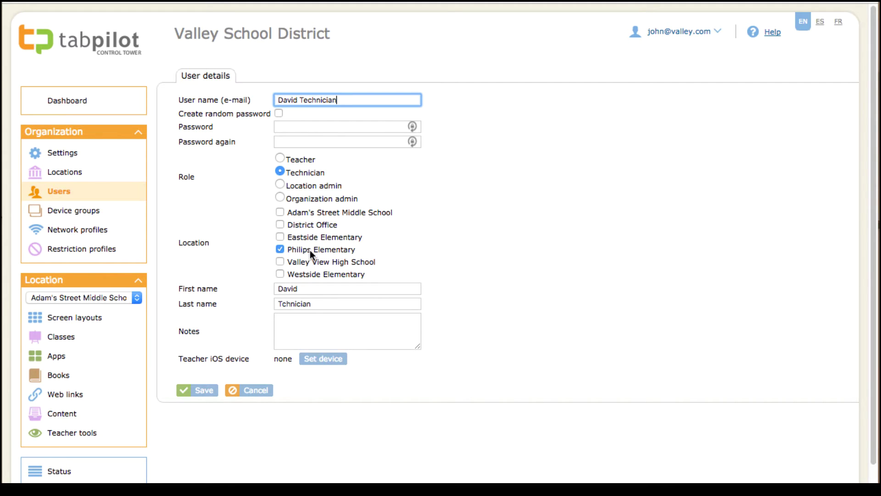
left_click(279, 236)
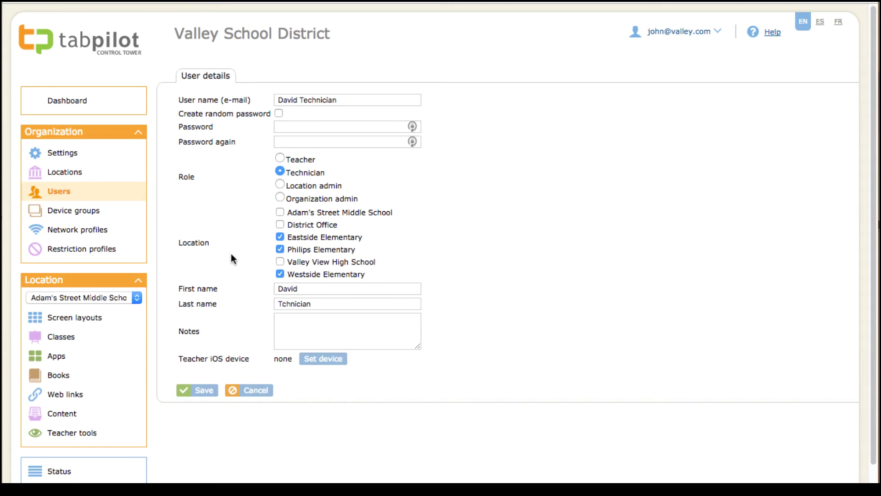
left_click(244, 390)
- Review Westside Elementary's access rights and the users who could be granted access, without granting any
left_click(73, 175)
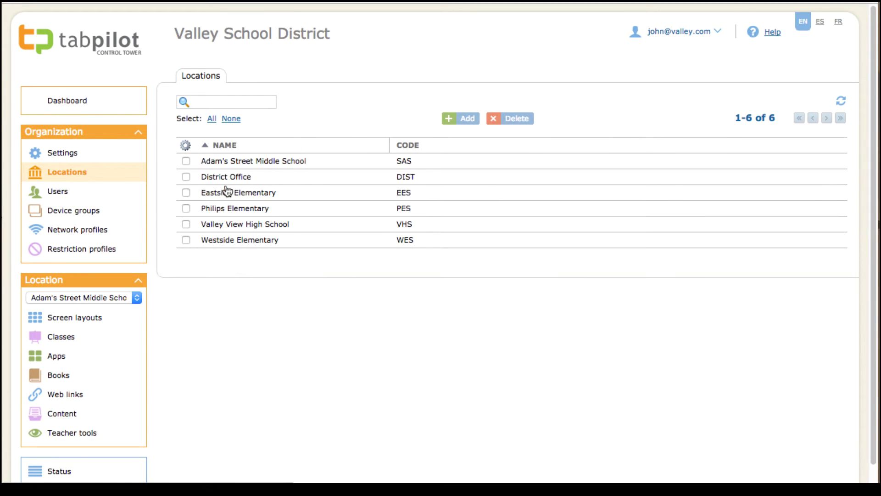
left_click(235, 240)
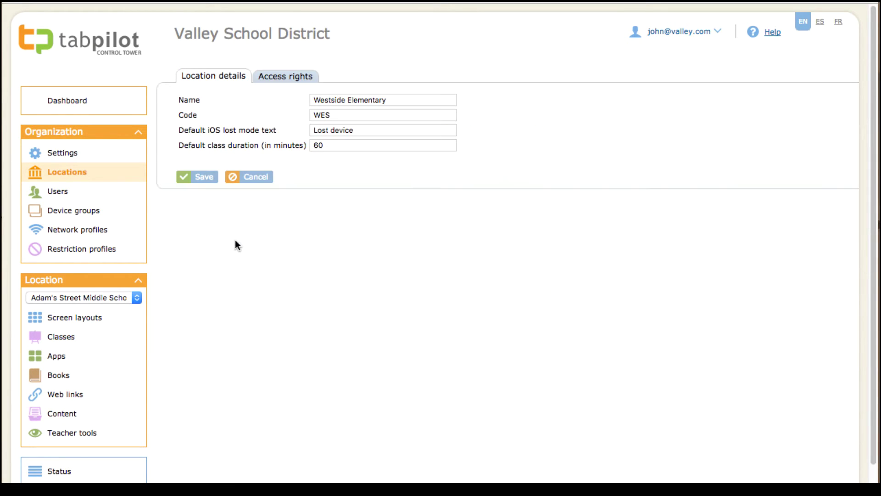
left_click(285, 76)
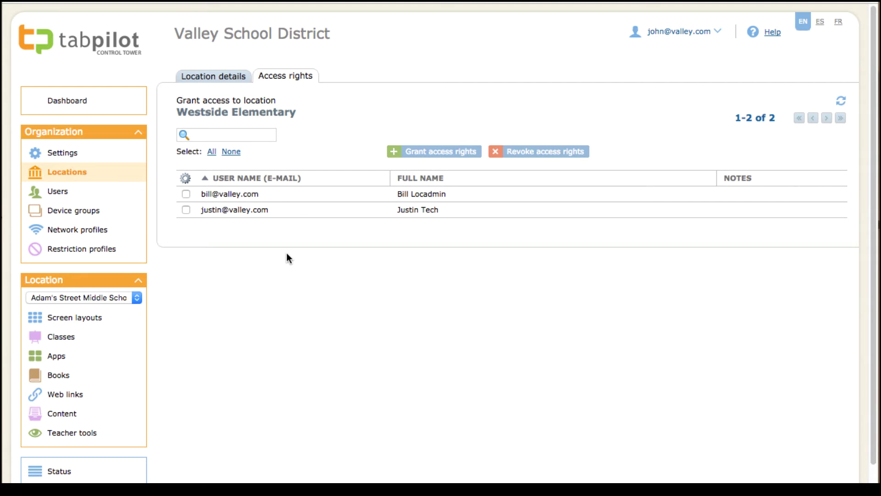
left_click(407, 156)
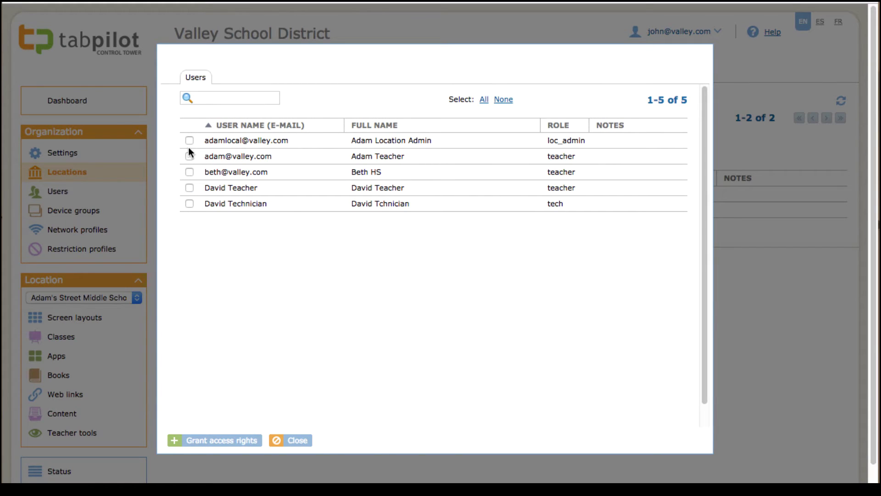
left_click(296, 440)
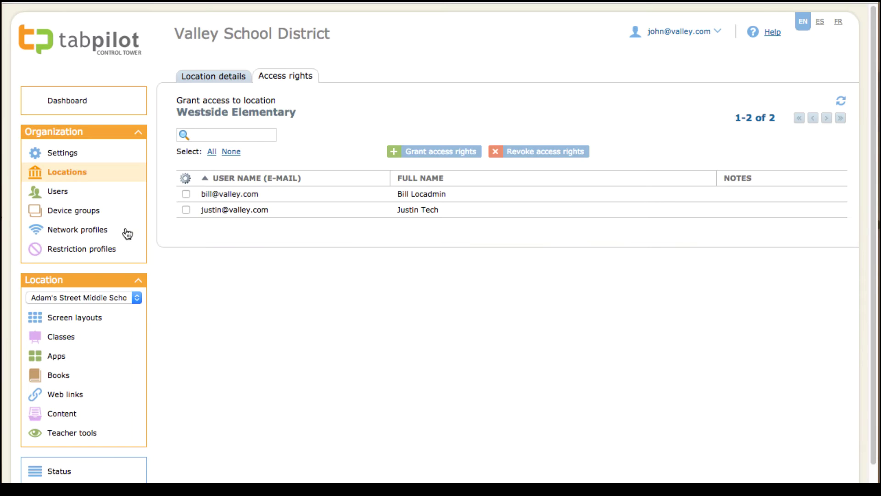
- Add Westside Elementary to the locations of the Philips Elementary technician's account and save the user
left_click(58, 194)
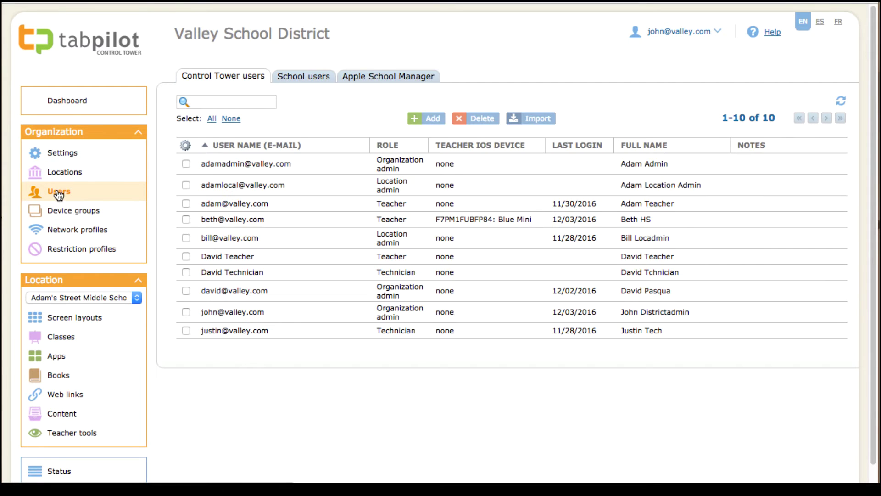
left_click(232, 275)
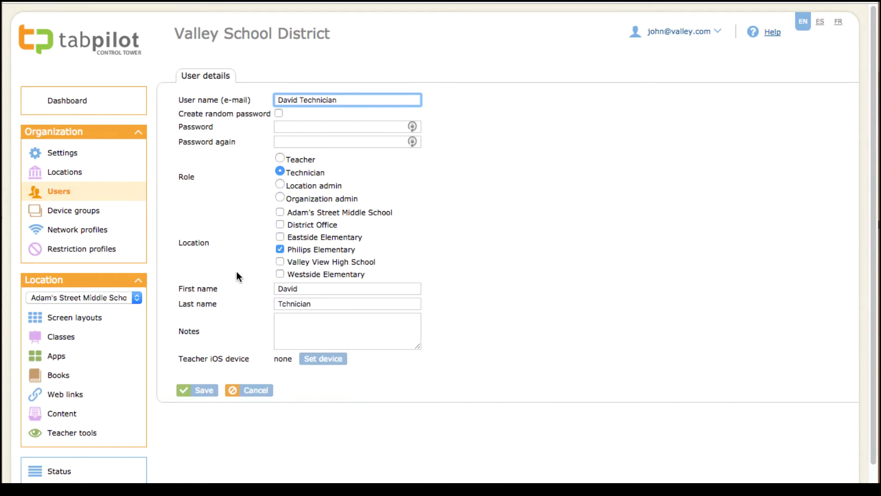
left_click(280, 274)
left_click(209, 391)
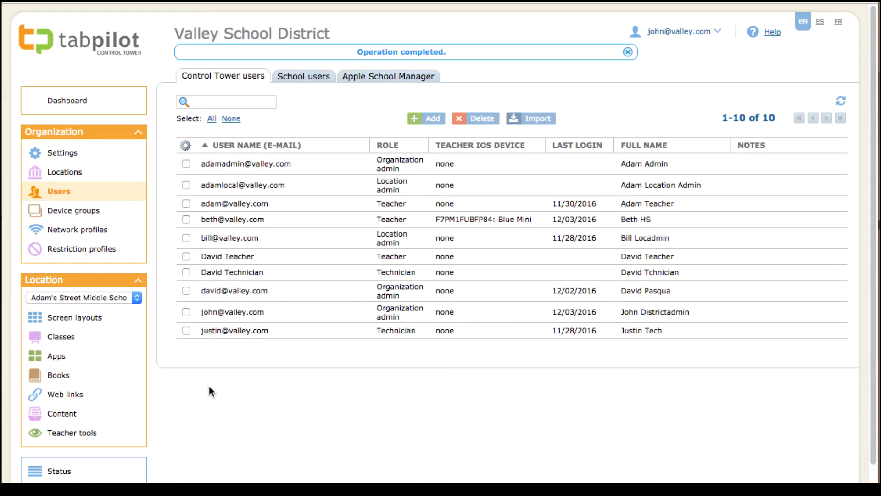
- Review the devices and group details of the 10th Grade iPads device group, and close it without saving
left_click(96, 214)
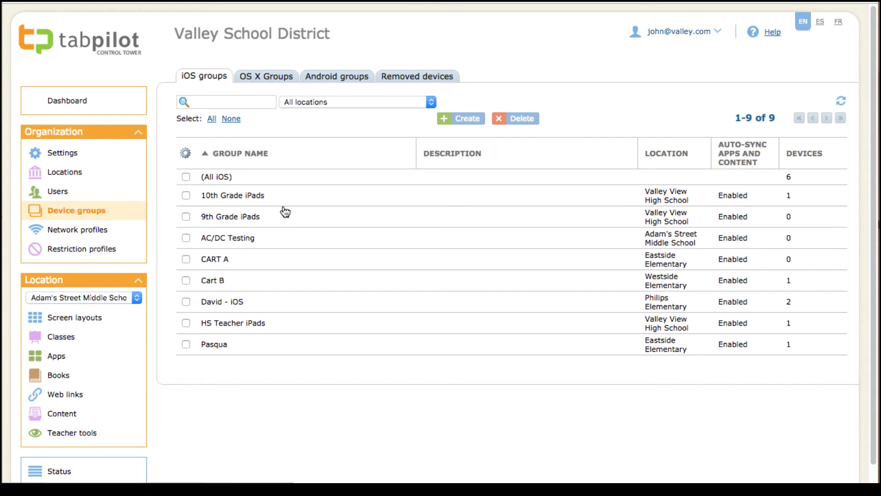
left_click(251, 197)
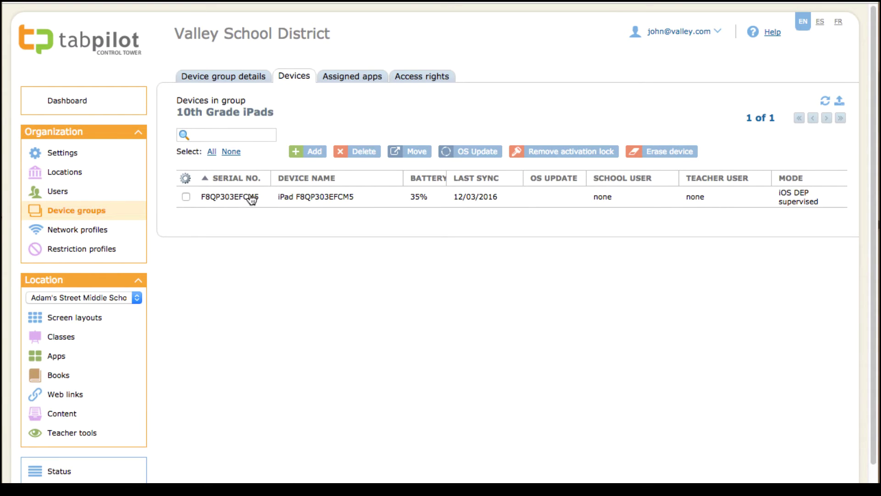
left_click(235, 81)
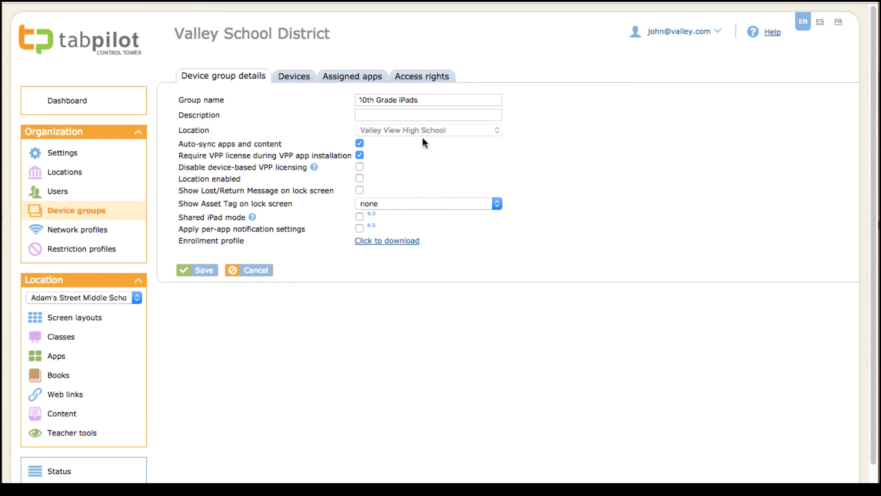
left_click(258, 270)
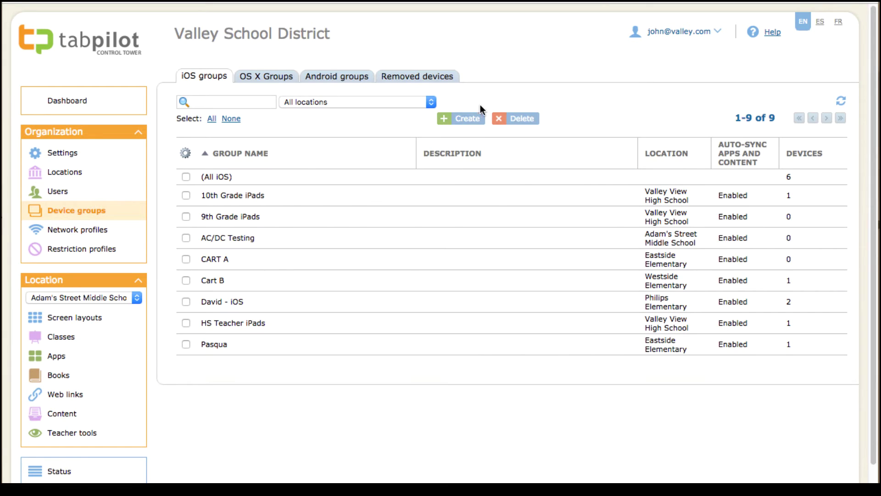
- Start a new iOS device group, review the locations it could be linked to, and cancel without creating it
left_click(461, 118)
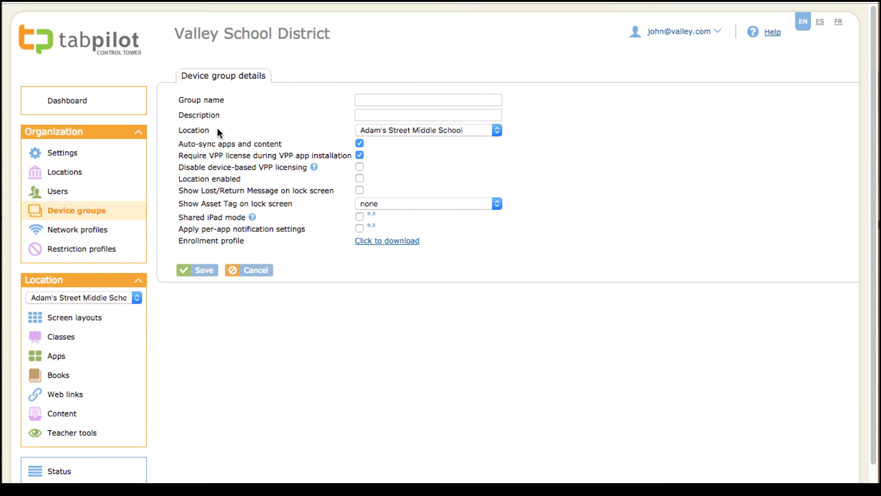
left_click(497, 130)
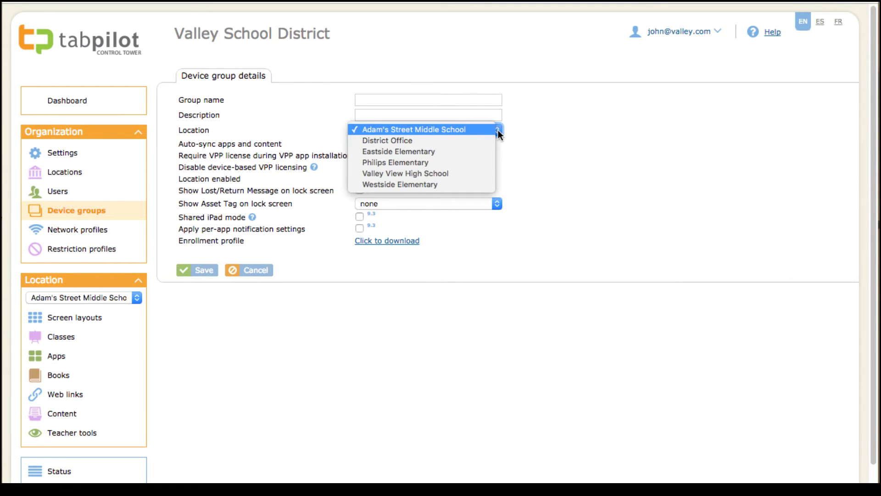
left_click(498, 131)
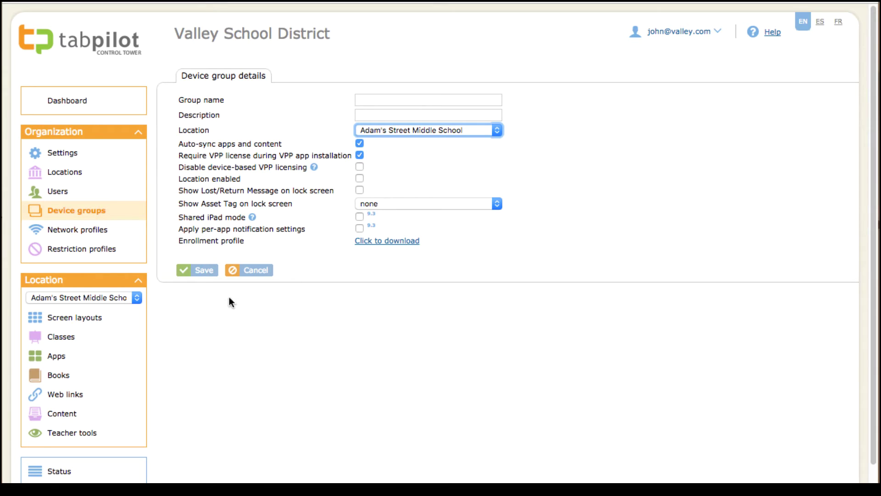
left_click(256, 275)
left_click(256, 271)
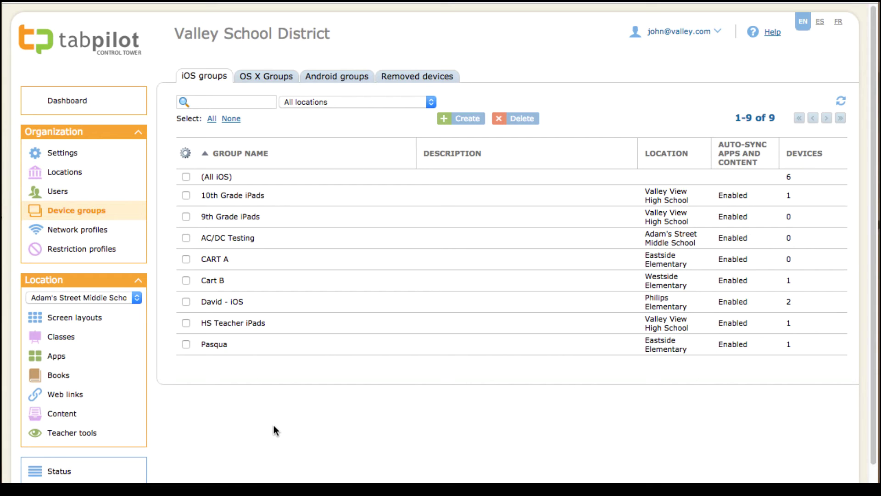
- Review the network profiles and their group assignments, and list the iOS restriction profiles of all owners
left_click(90, 232)
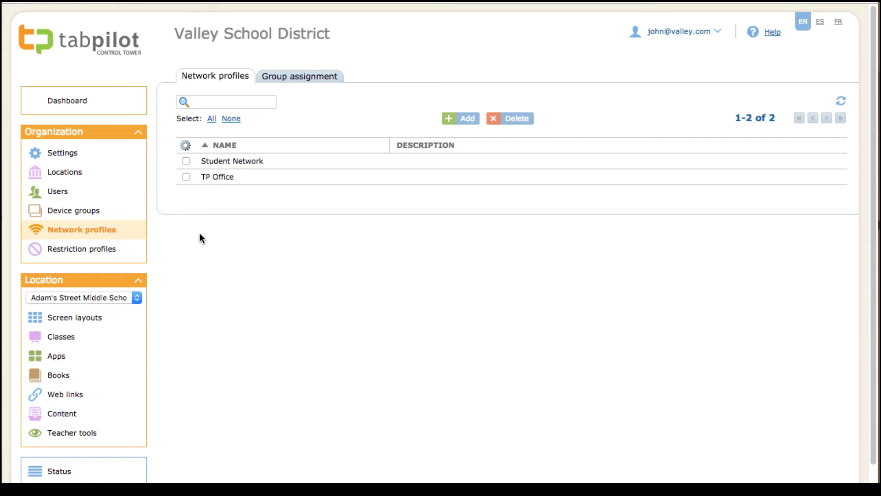
left_click(312, 82)
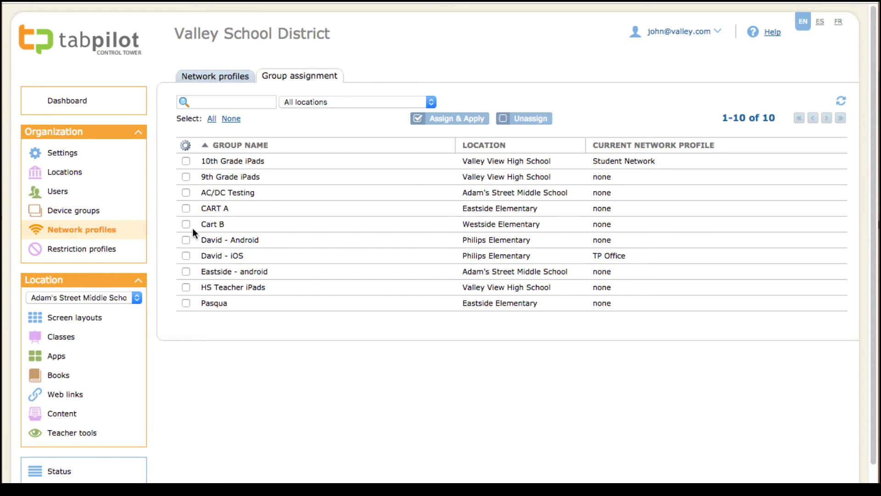
left_click(87, 250)
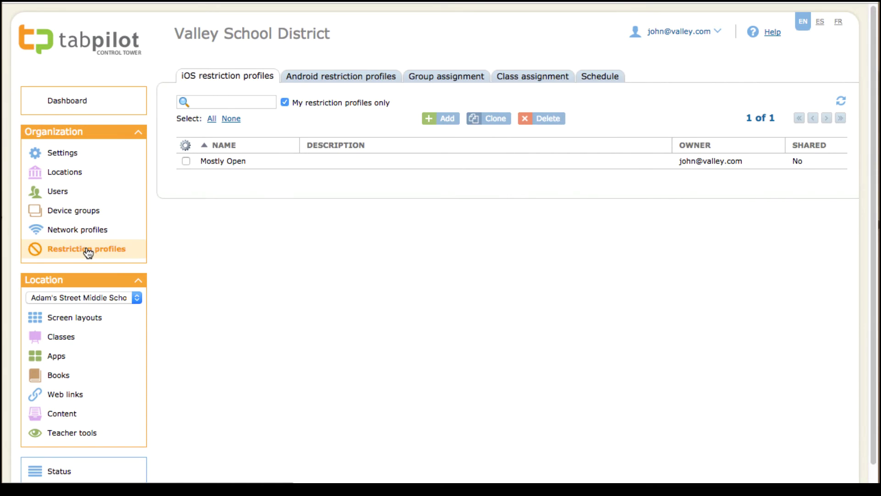
left_click(284, 103)
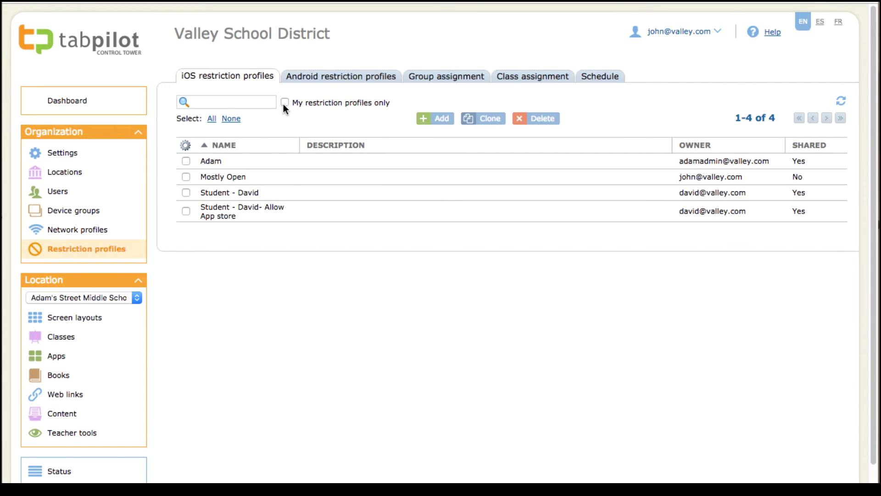
- Review the restriction profiles of all owners that could be assigned to the 10th Grade iPads group, without assigning one
left_click(441, 79)
left_click(431, 101)
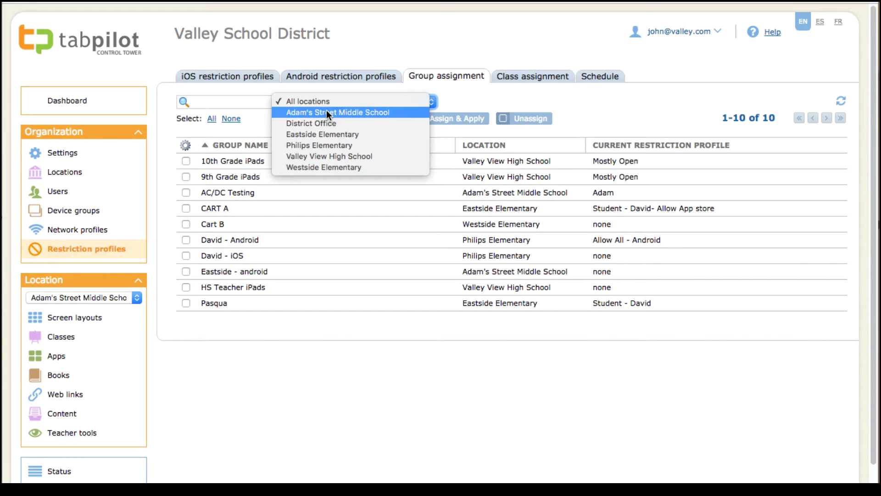
left_click(316, 101)
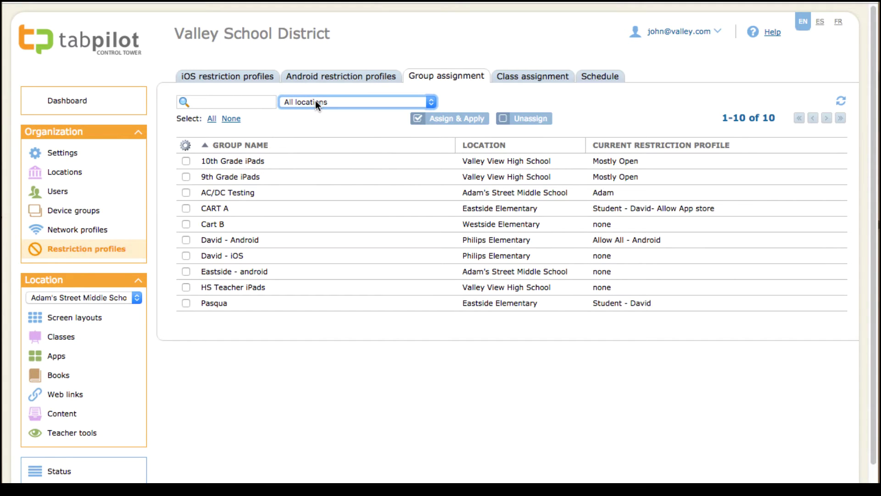
left_click(185, 161)
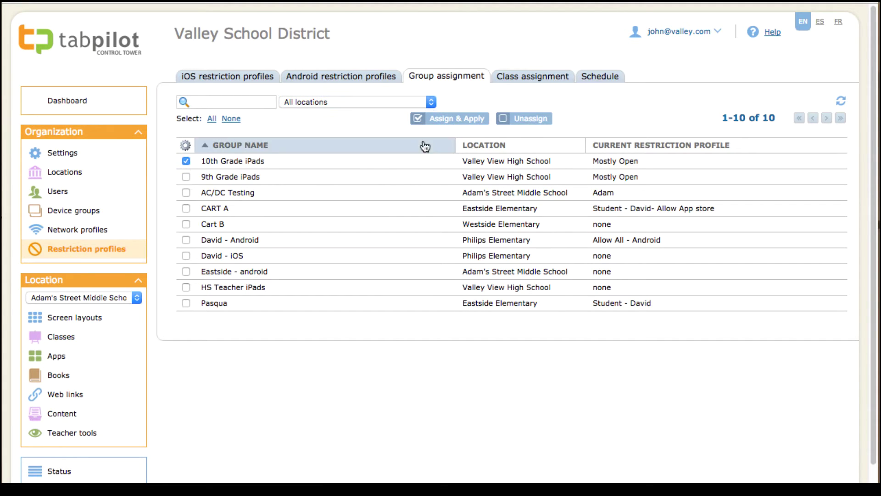
left_click(445, 121)
left_click(288, 100)
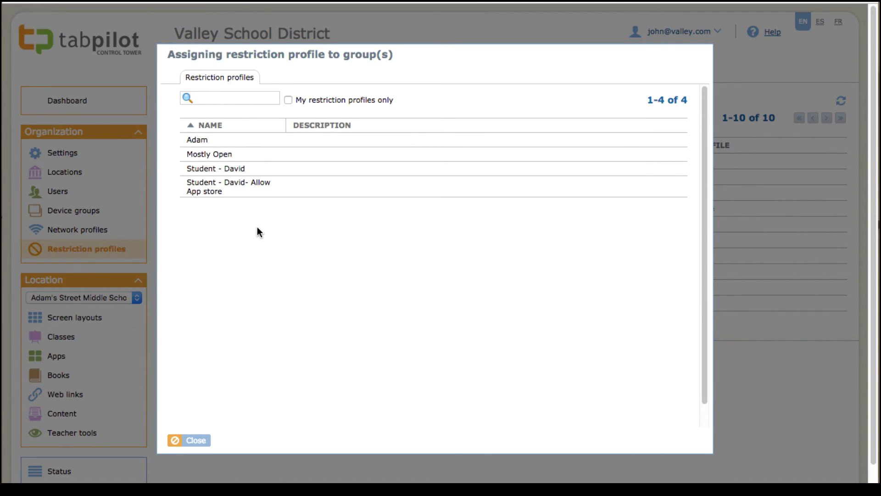
left_click(191, 441)
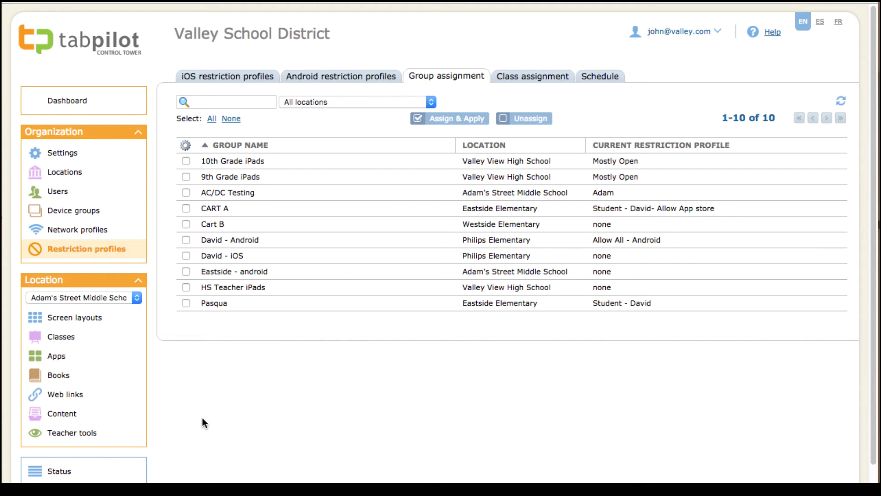
- Review Adam's Street Middle School's web links and iOS apps, and switch the active location to Eastside Elementary
left_click(68, 394)
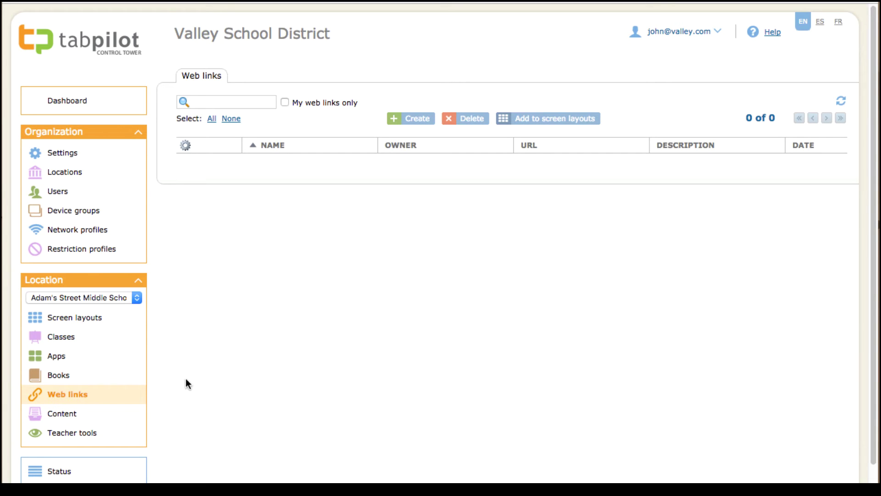
left_click(136, 298)
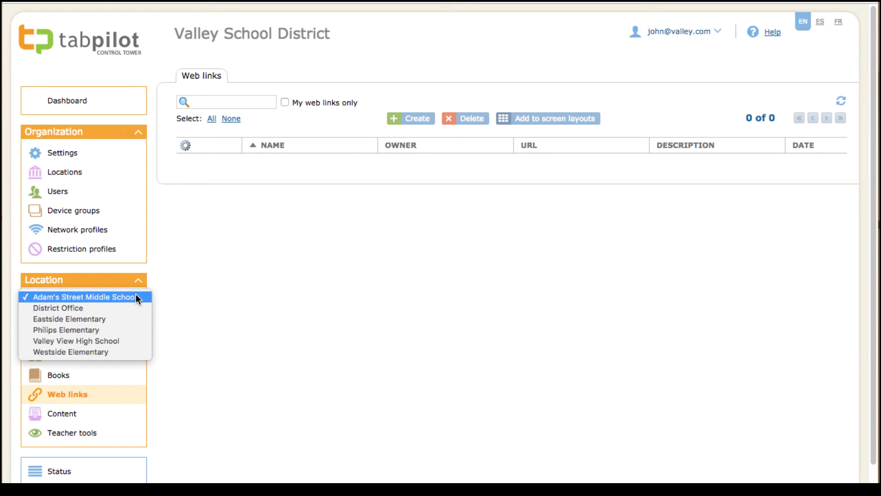
left_click(171, 306)
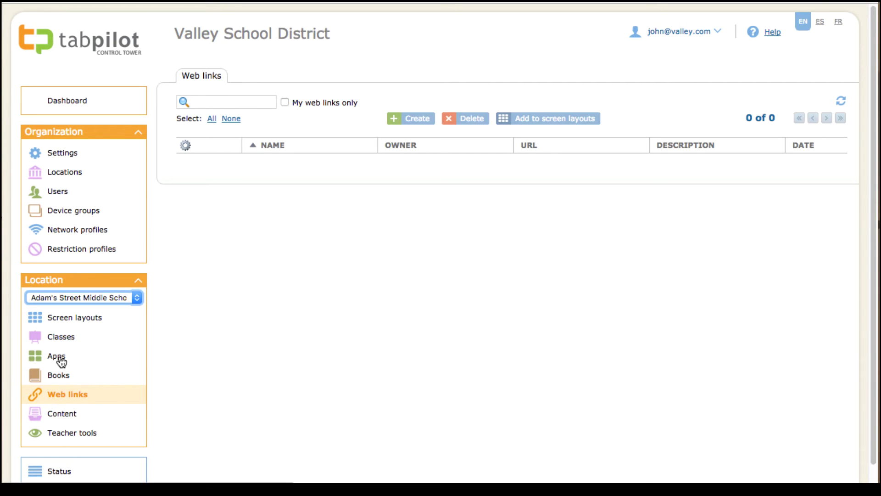
left_click(61, 362)
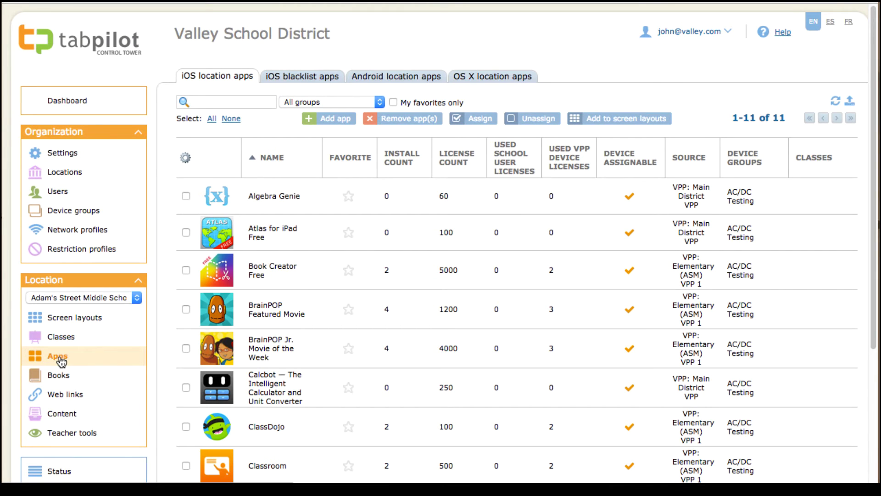
left_click(136, 297)
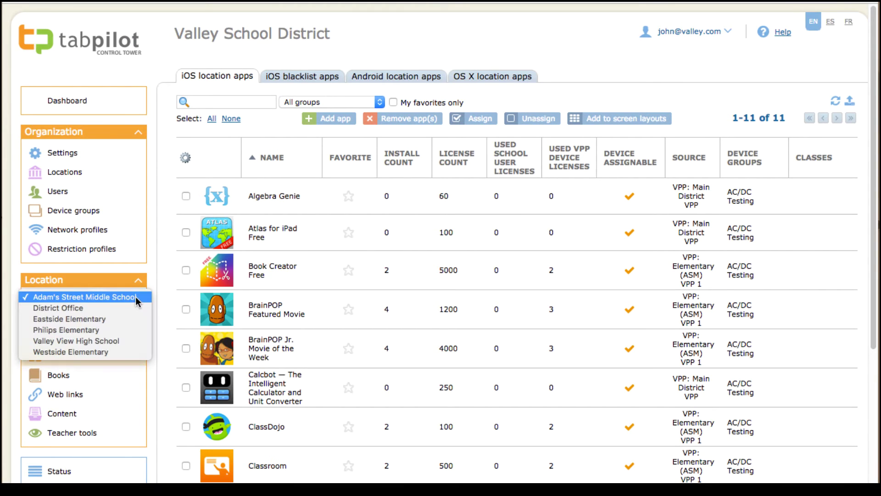
left_click(112, 318)
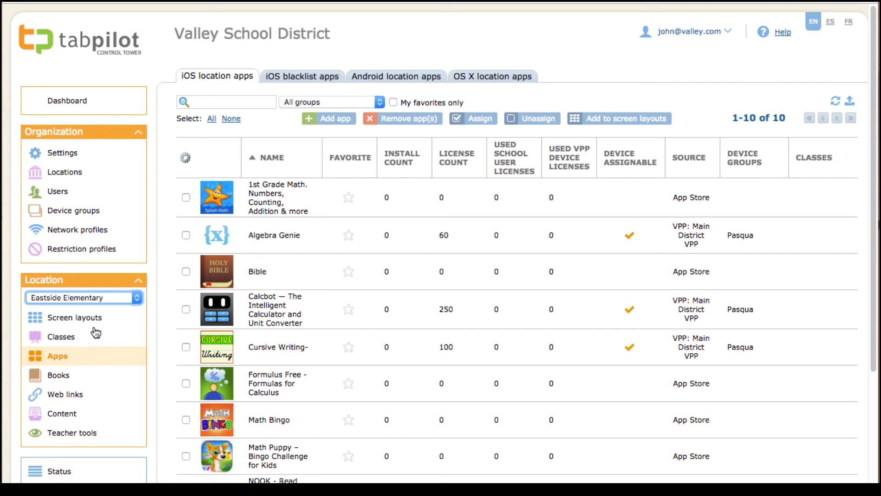
- Review Eastside Elementary's iOS screen layouts from all owners, its classes and its iOS apps
left_click(90, 320)
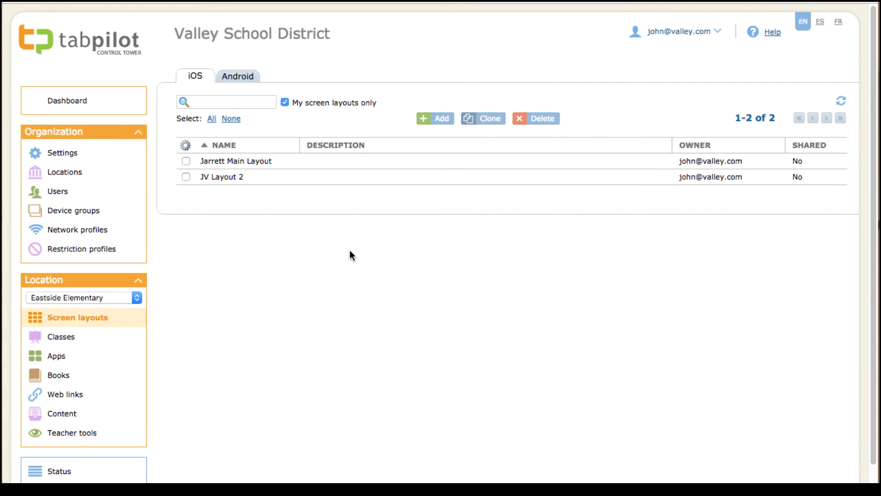
left_click(285, 101)
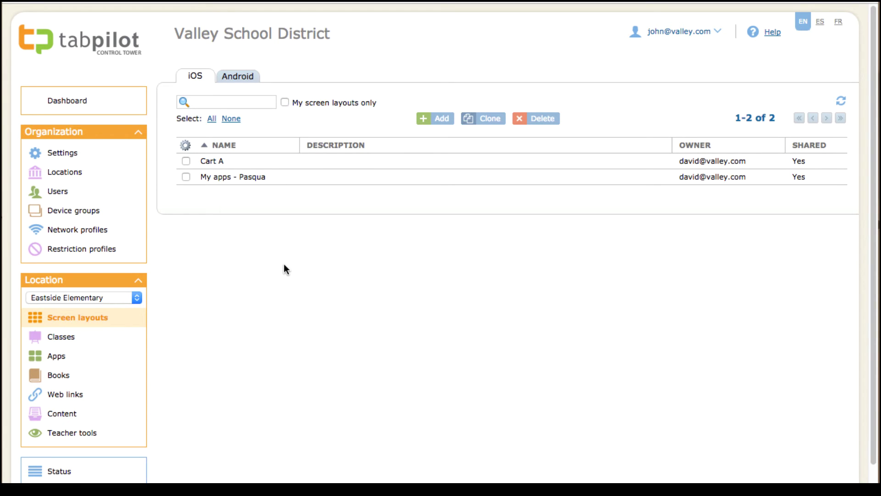
left_click(140, 299)
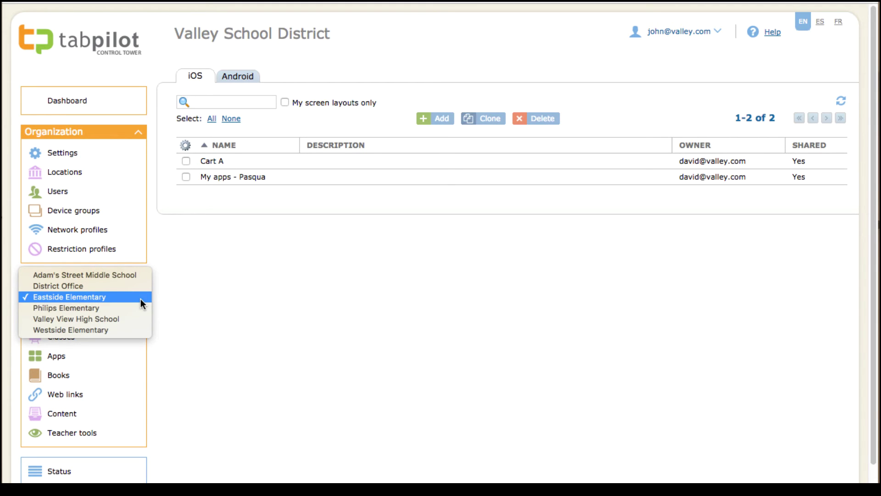
left_click(199, 304)
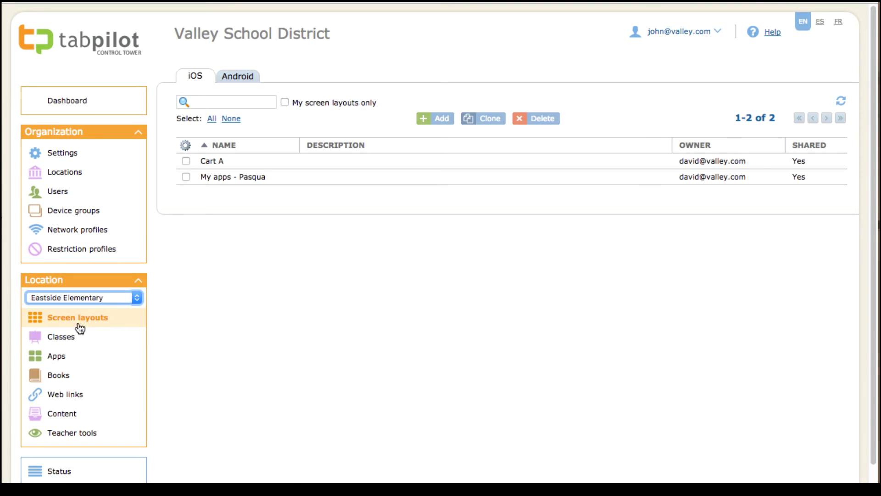
left_click(60, 338)
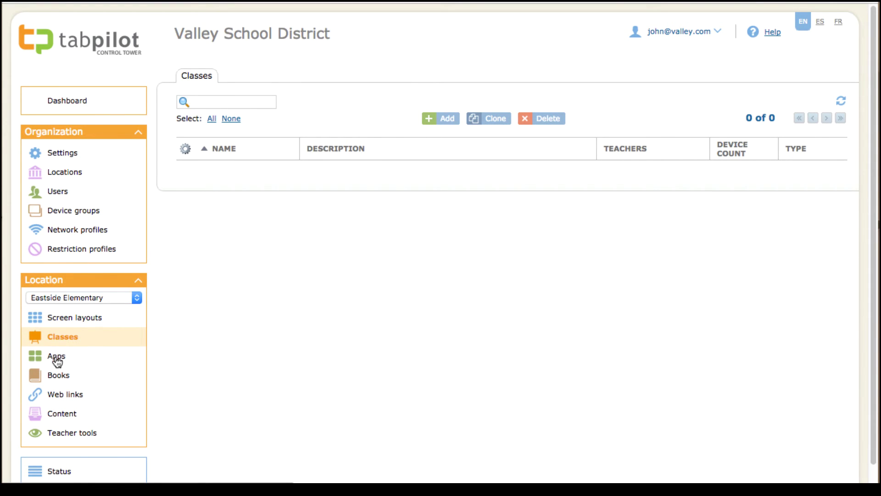
left_click(56, 361)
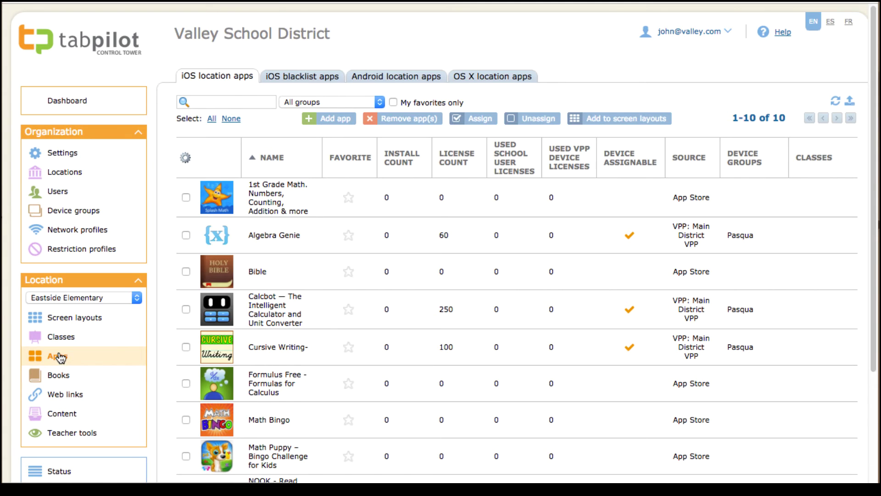
- Check the locations linked to the Main District VPP account in the organization's Apple VPP settings, and save the account
left_click(70, 156)
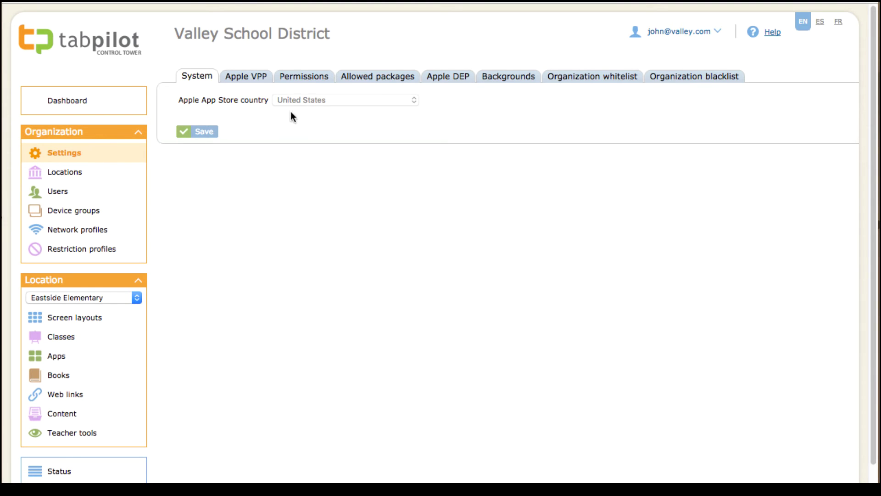
left_click(252, 83)
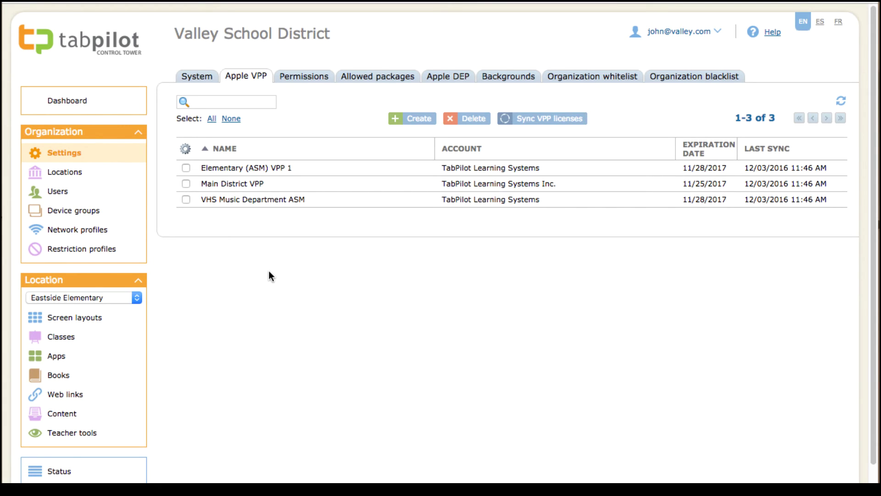
left_click(226, 185)
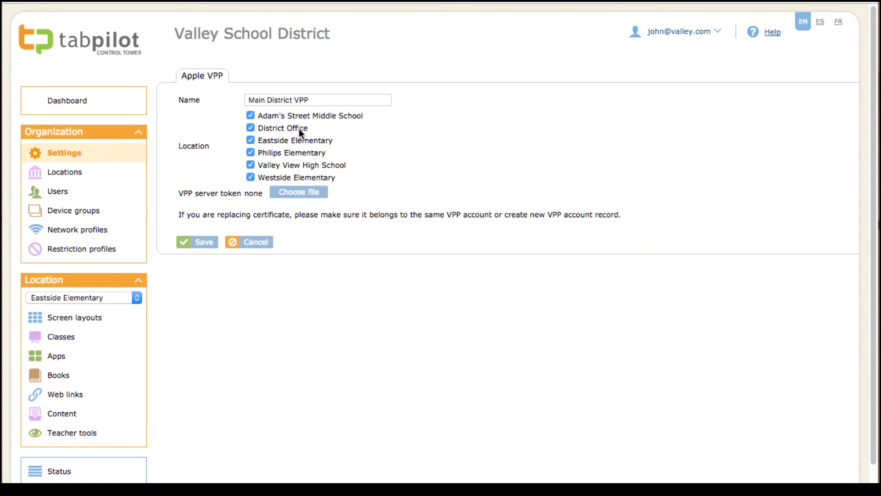
left_click(198, 242)
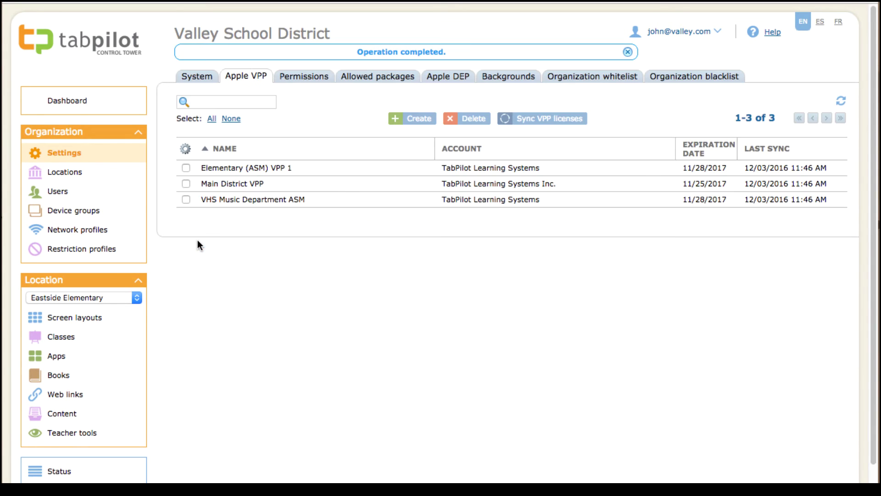
- Review the locations linked to the Elementary (ASM) VPP 1 and VHS Music Department ASM accounts, without saving either
left_click(233, 171)
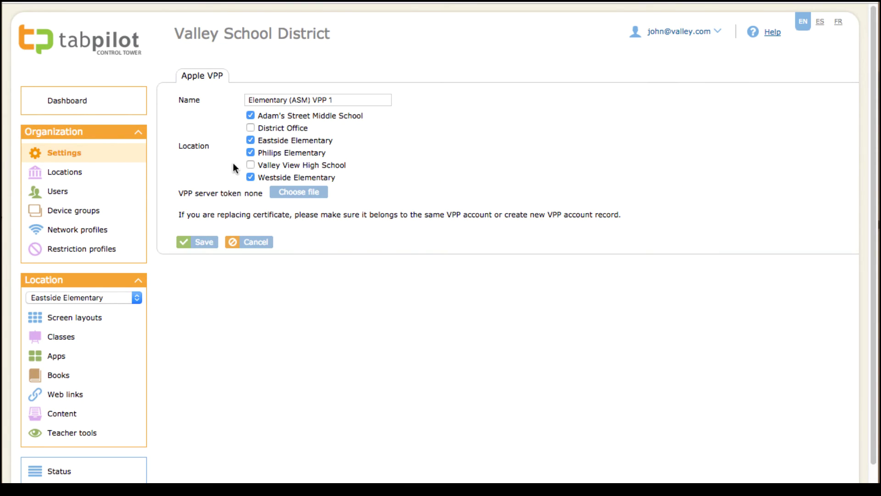
left_click(257, 242)
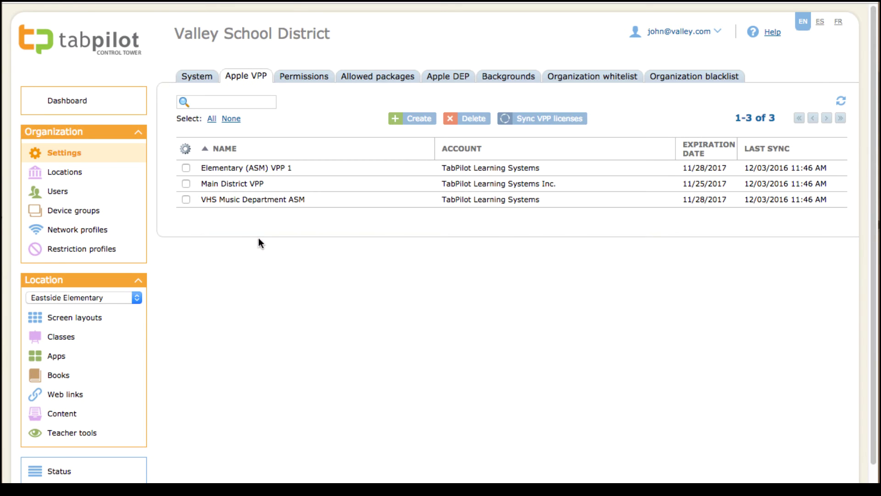
left_click(236, 202)
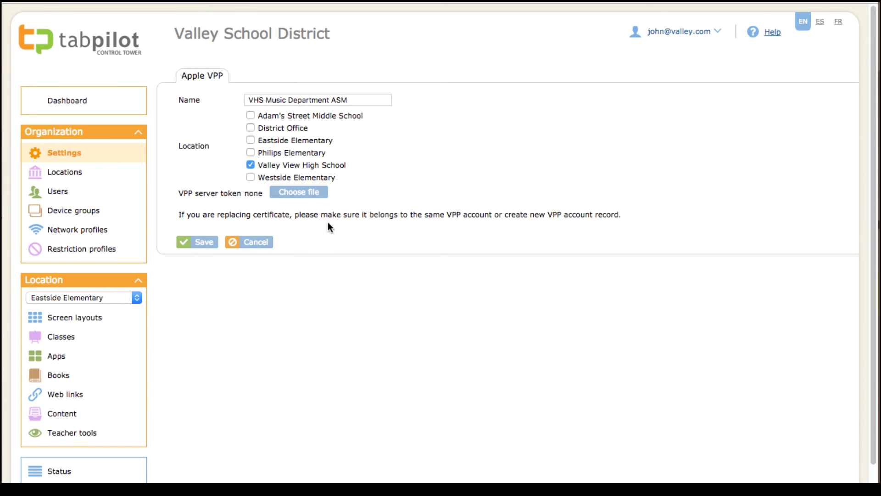
left_click(265, 242)
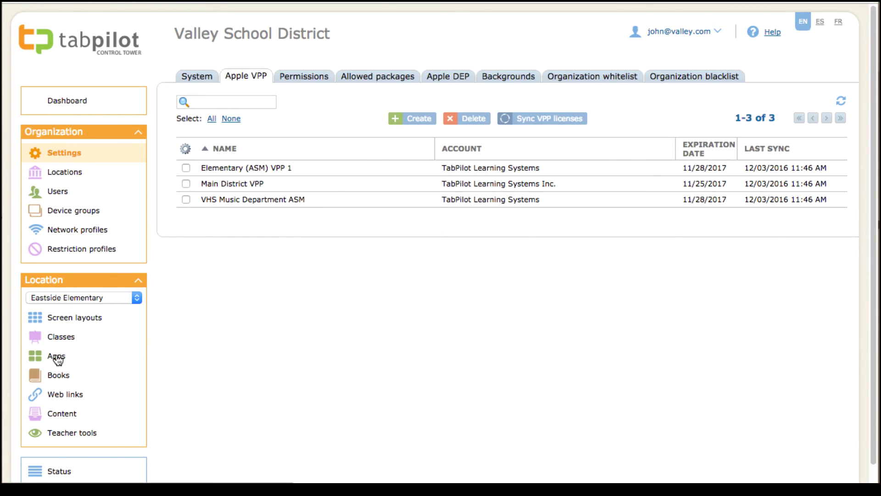
- Check which VPP accounts Eastside Elementary can add iOS apps from, without adding any app
left_click(56, 358)
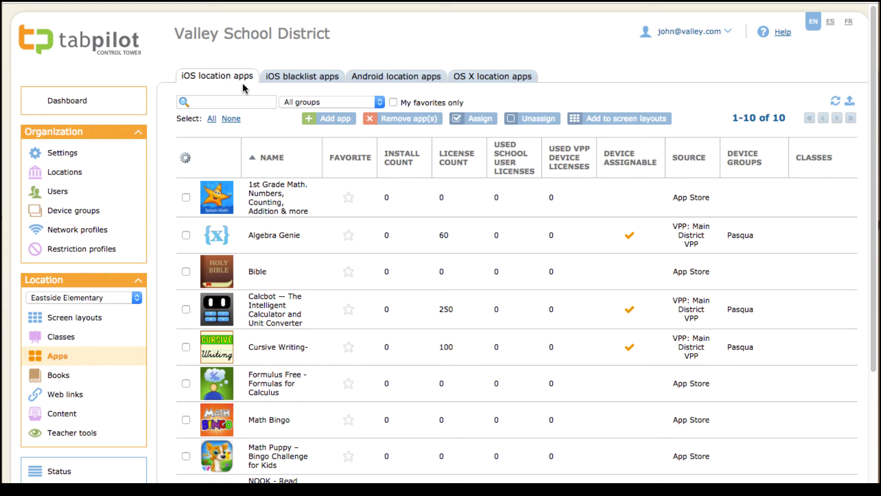
left_click(326, 119)
left_click(382, 75)
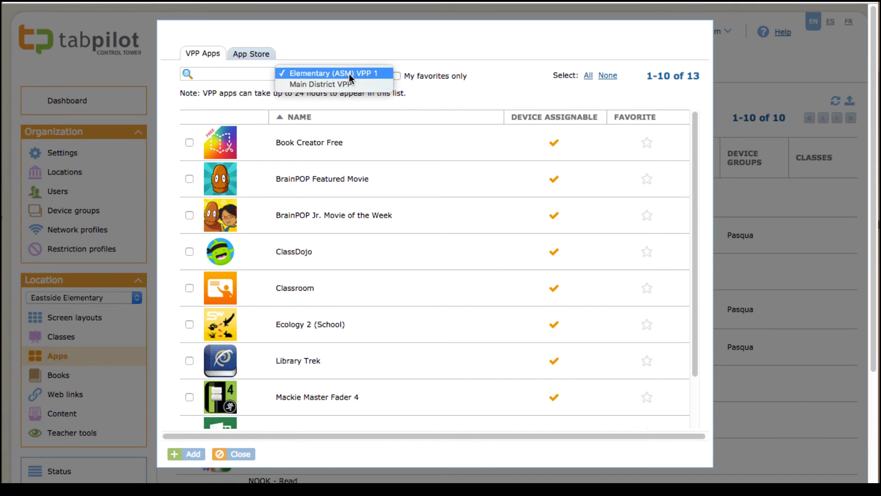
left_click(346, 85)
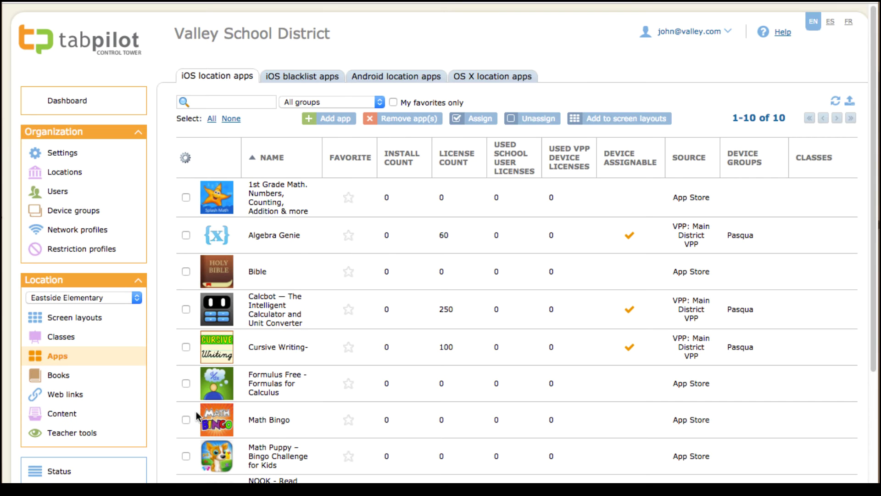
- Switch the active location to Valley View High School and check which VPP accounts it can add iOS apps from
left_click(136, 301)
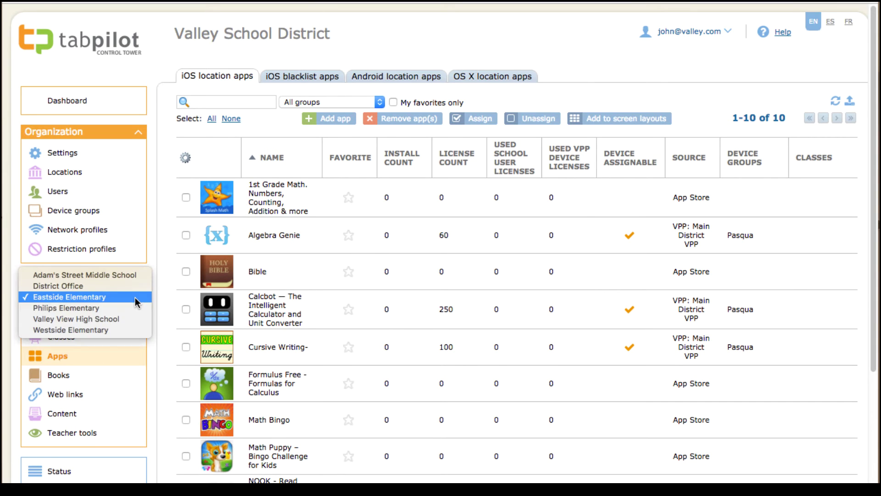
left_click(111, 319)
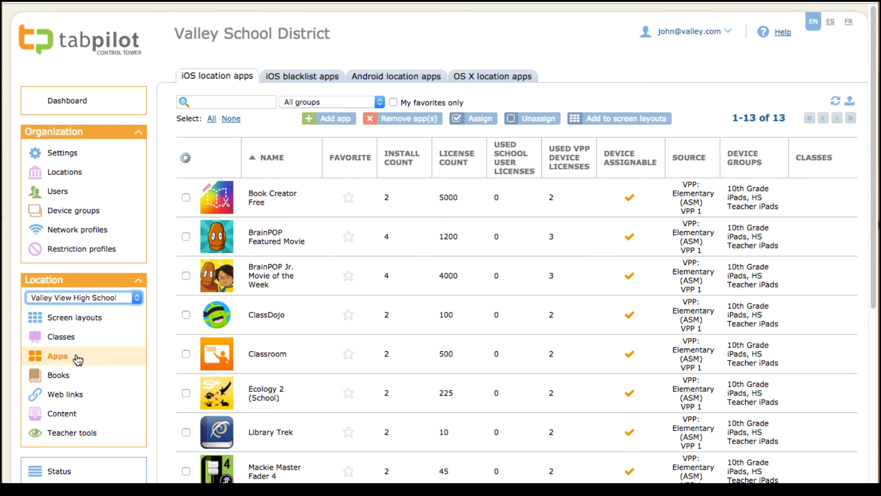
left_click(315, 127)
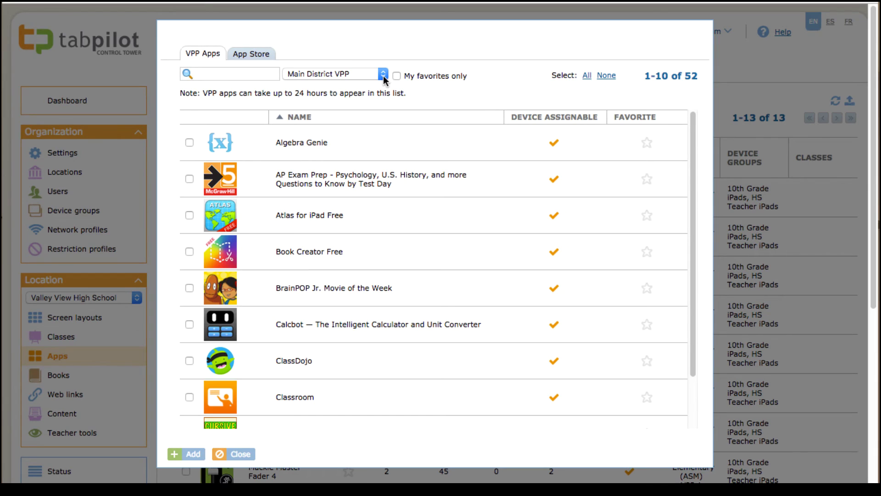
left_click(384, 78)
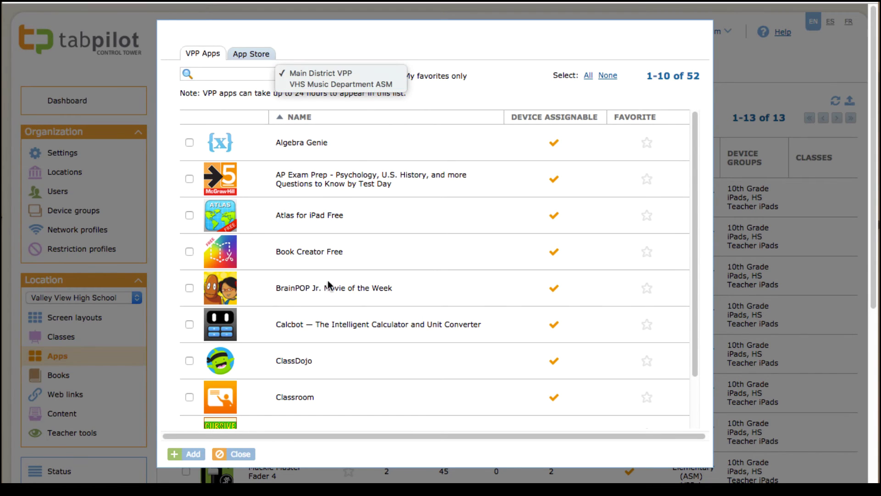
left_click(246, 455)
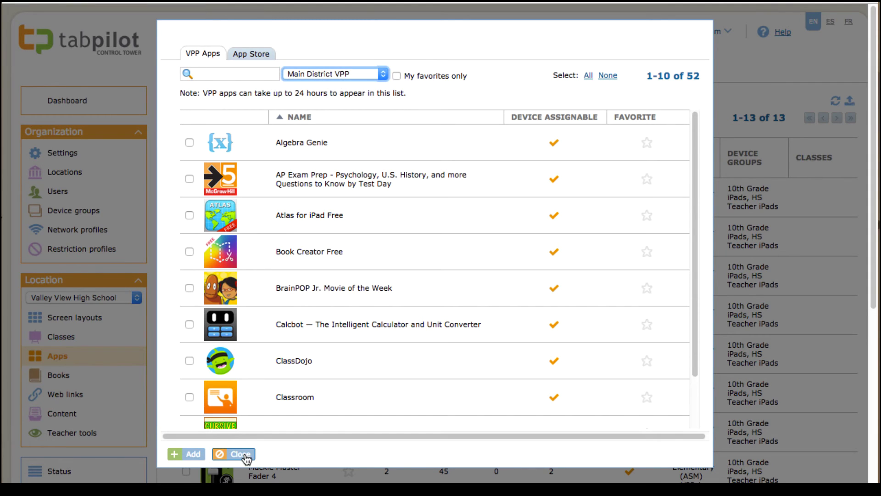
left_click(246, 455)
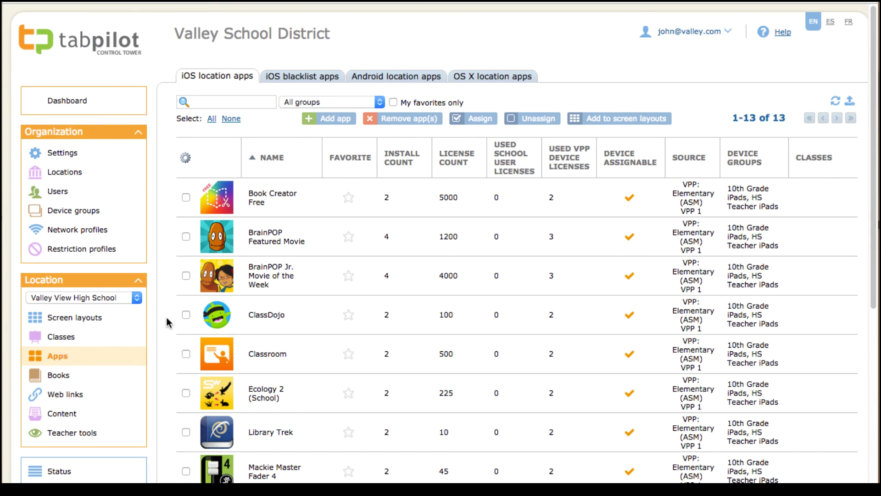
- Switch the active location back to Eastside Elementary and add the ClassDojo app from the Elementary (ASM) VPP 1 account
left_click(137, 299)
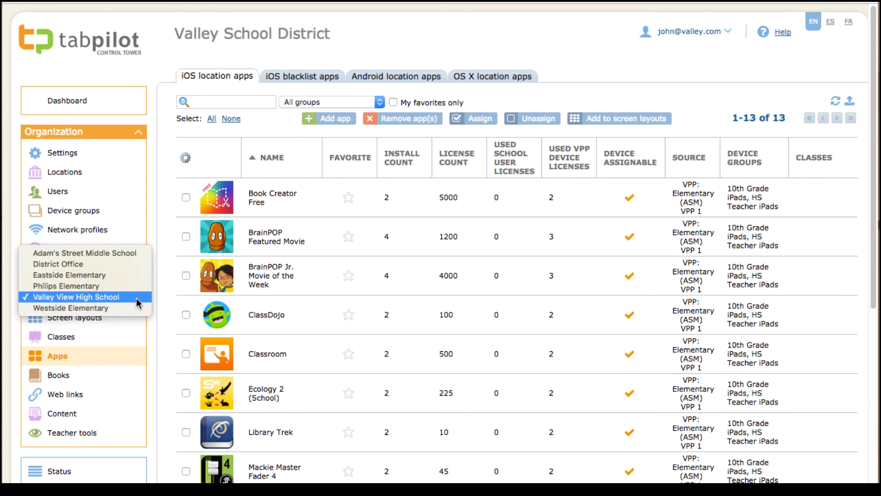
left_click(99, 277)
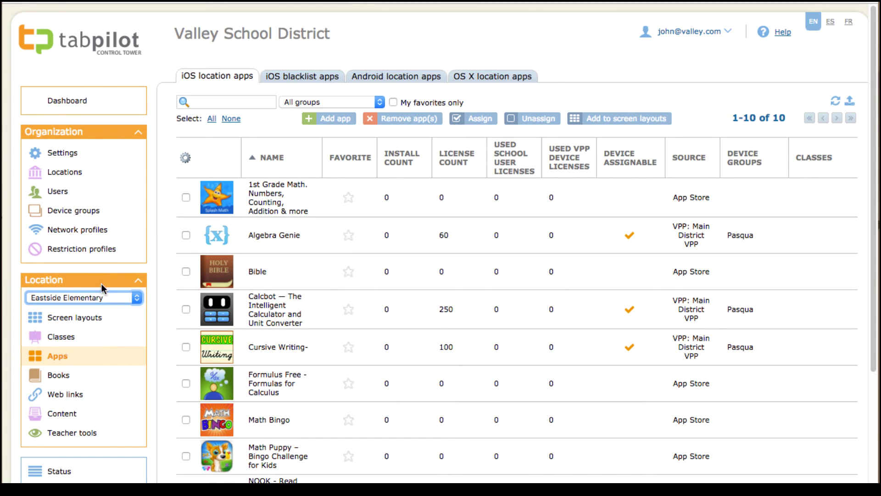
left_click(329, 120)
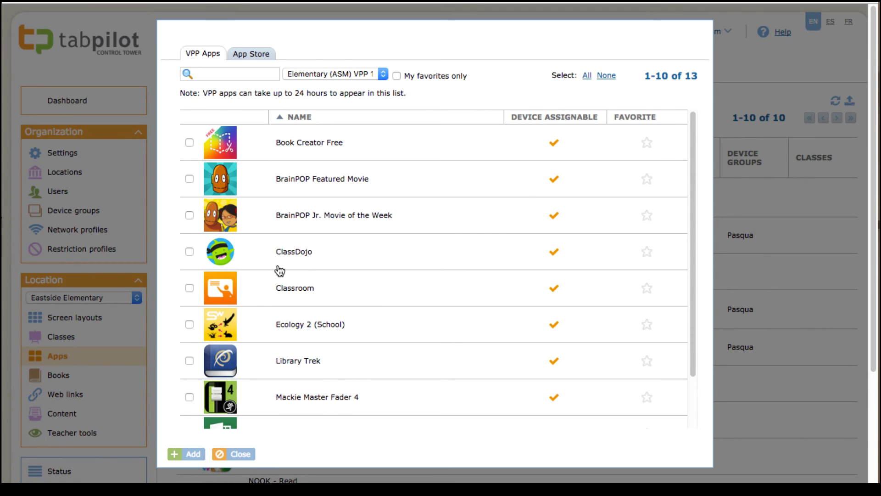
left_click(383, 74)
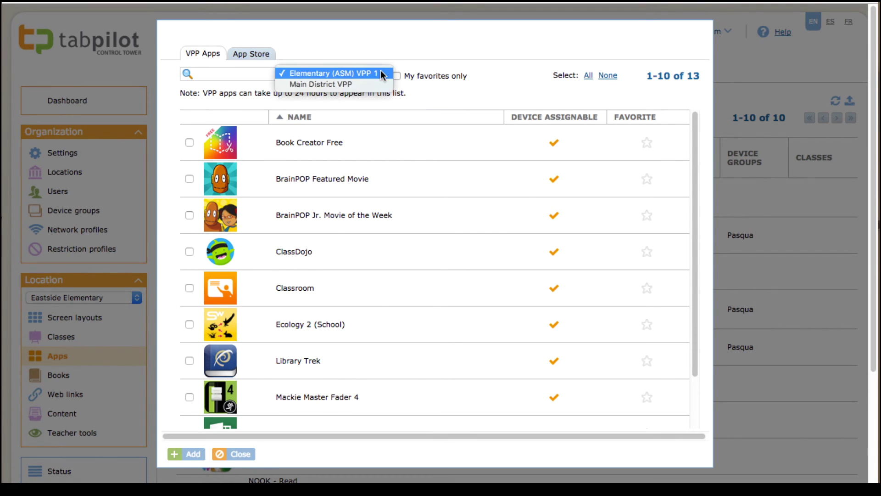
left_click(383, 74)
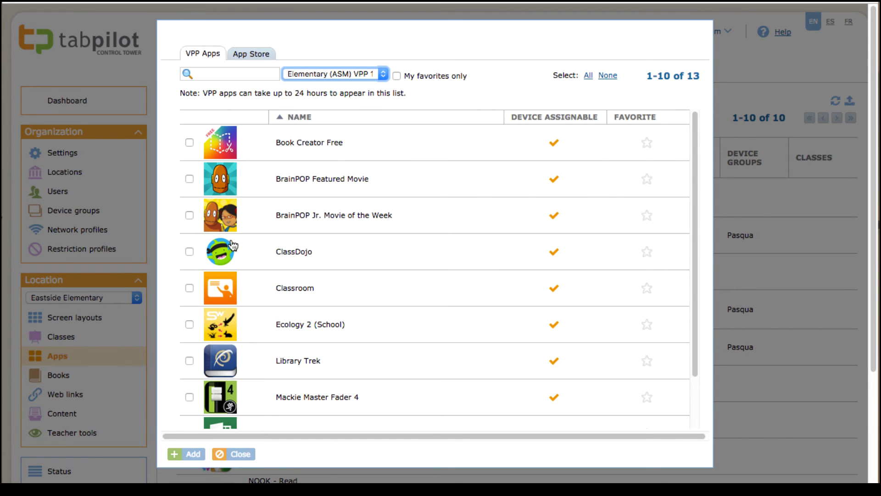
left_click(190, 252)
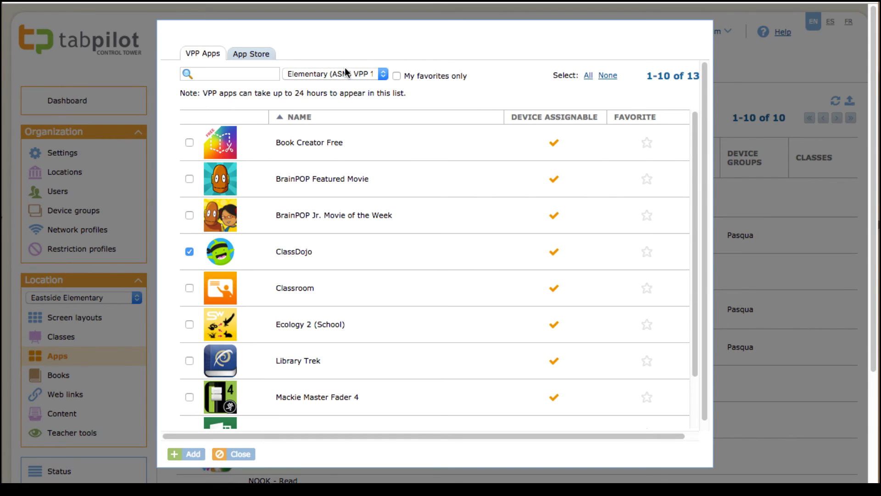
left_click(192, 453)
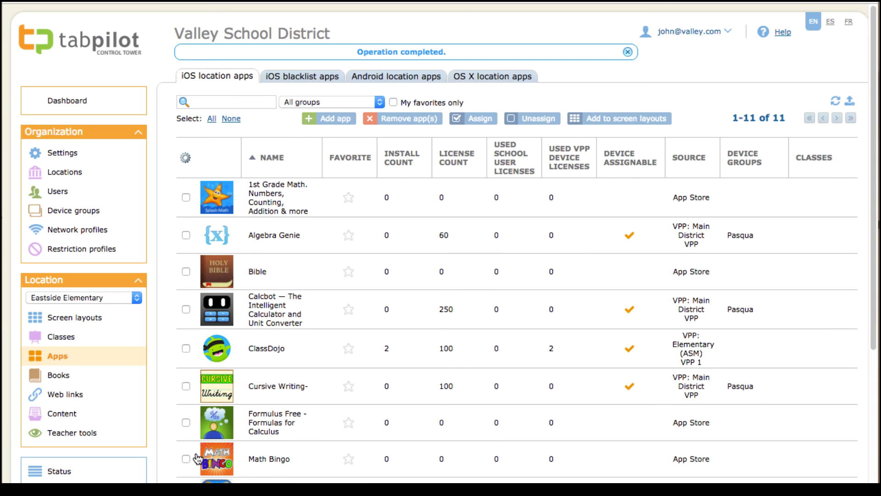
- Add the ClassDojo app to Eastside Elementary from the Main District VPP account as well
left_click(331, 118)
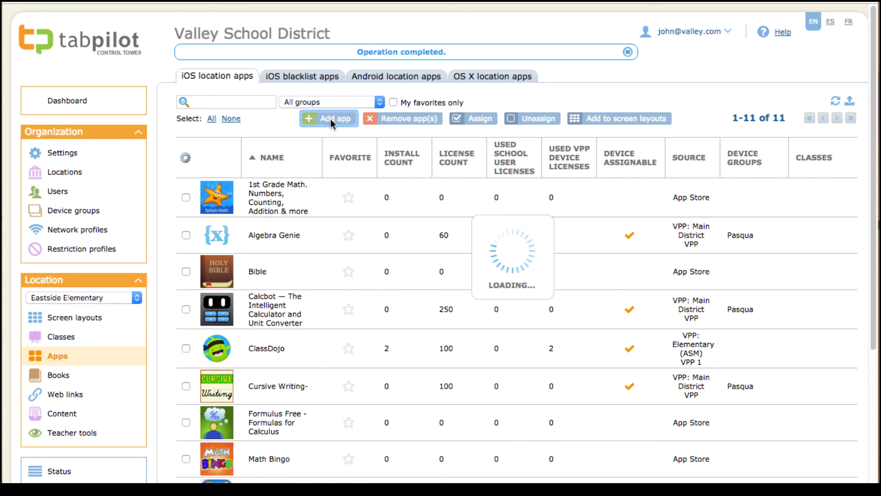
left_click(343, 69)
left_click(336, 80)
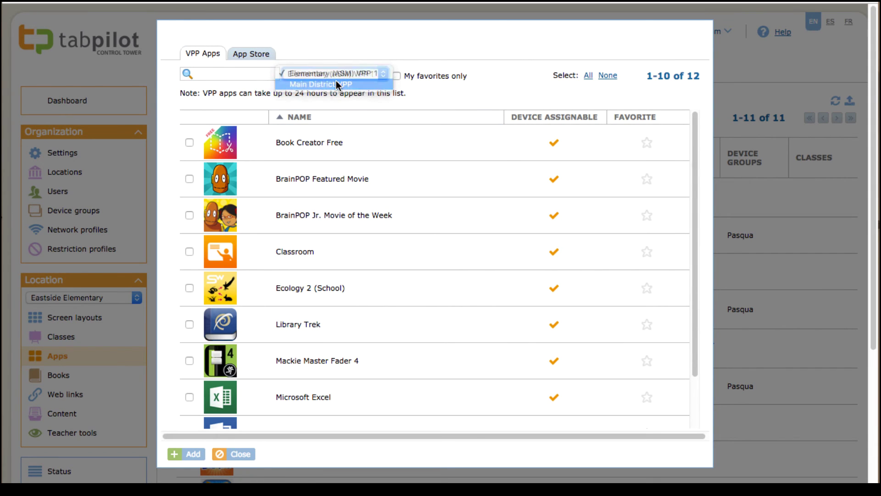
left_click(189, 288)
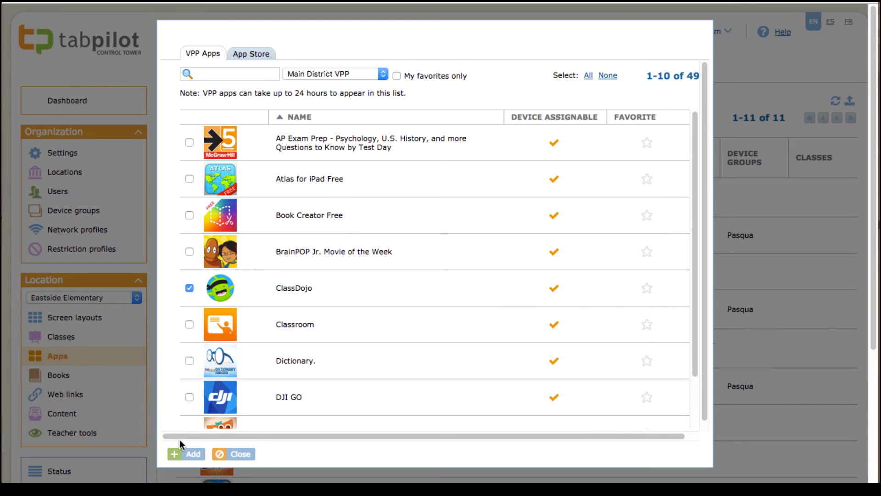
left_click(185, 454)
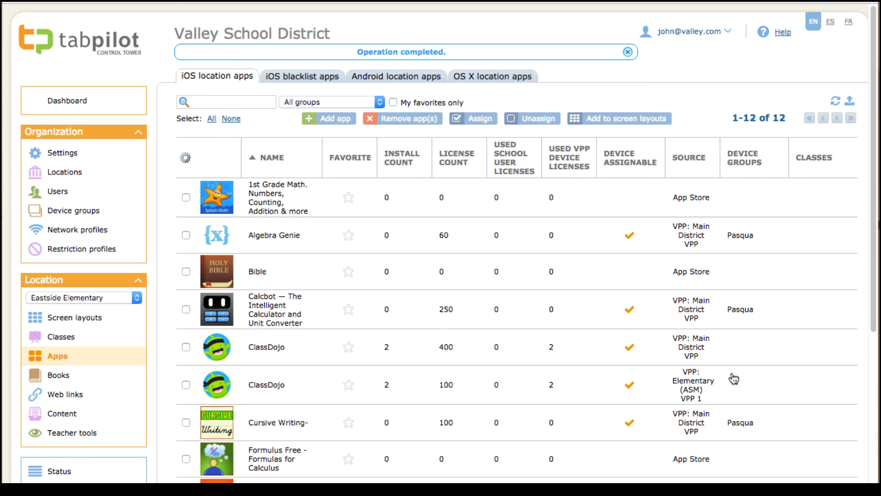
- Assign the Main District VPP copy of ClassDojo to the CART A group, and review the Elementary (ASM) VPP 1 copy's details without saving
left_click(274, 351)
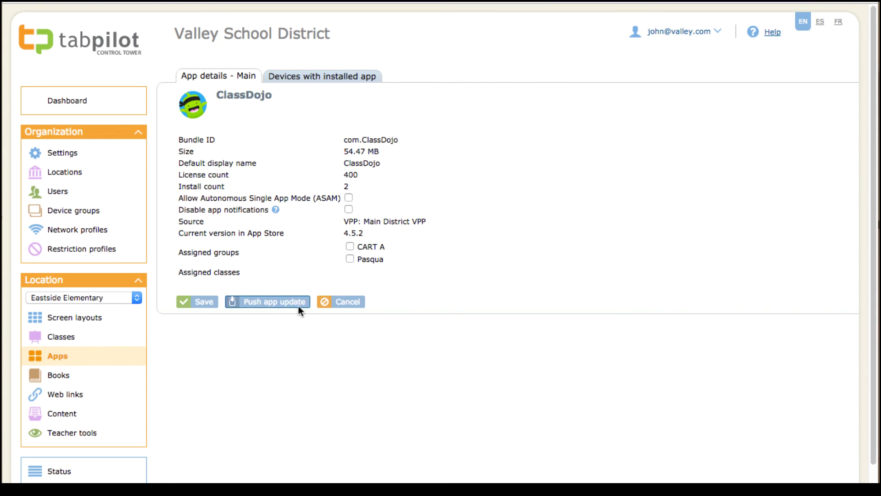
left_click(339, 303)
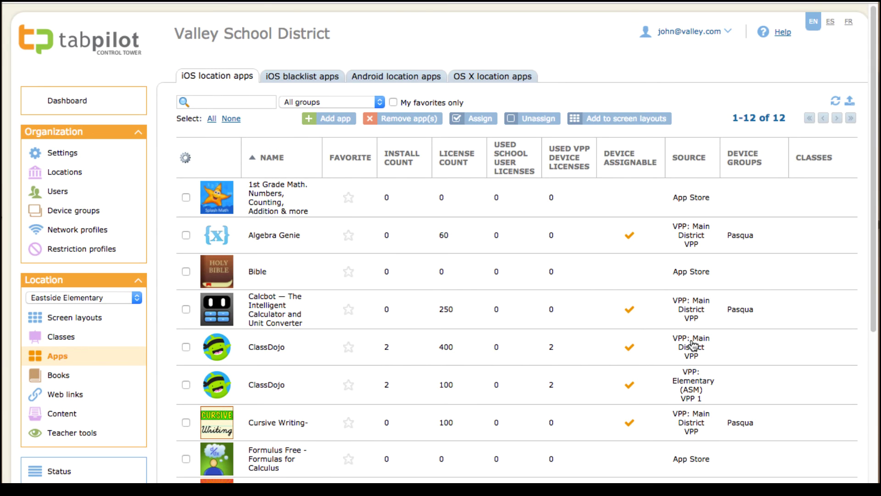
left_click(275, 346)
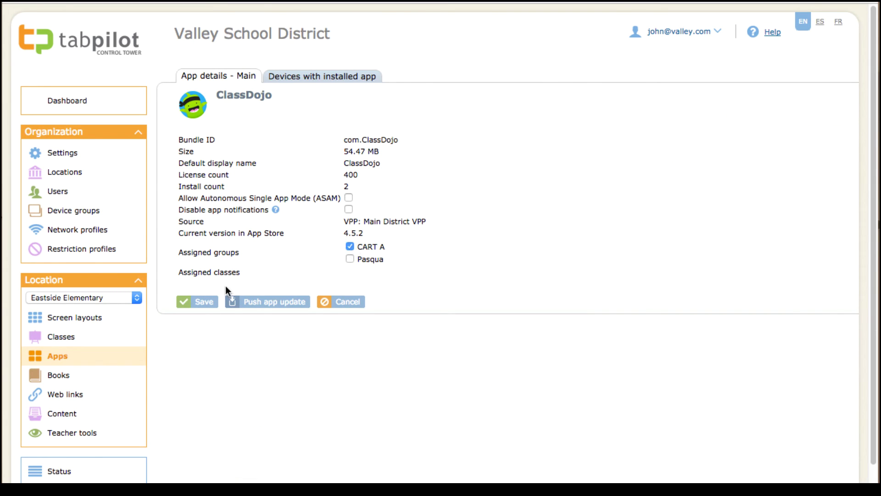
left_click(202, 301)
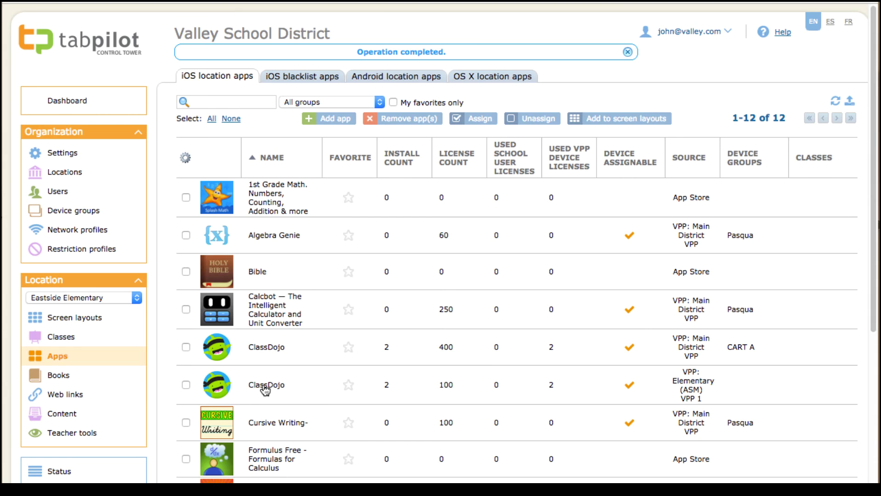
left_click(265, 388)
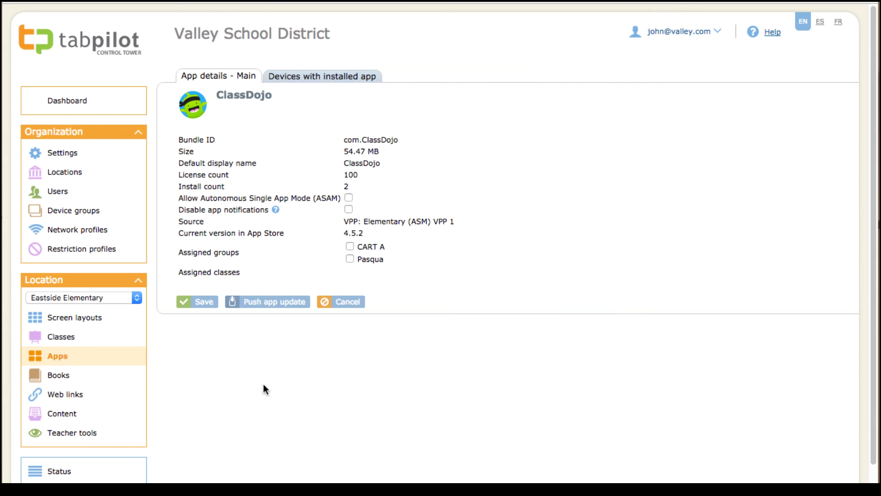
left_click(351, 303)
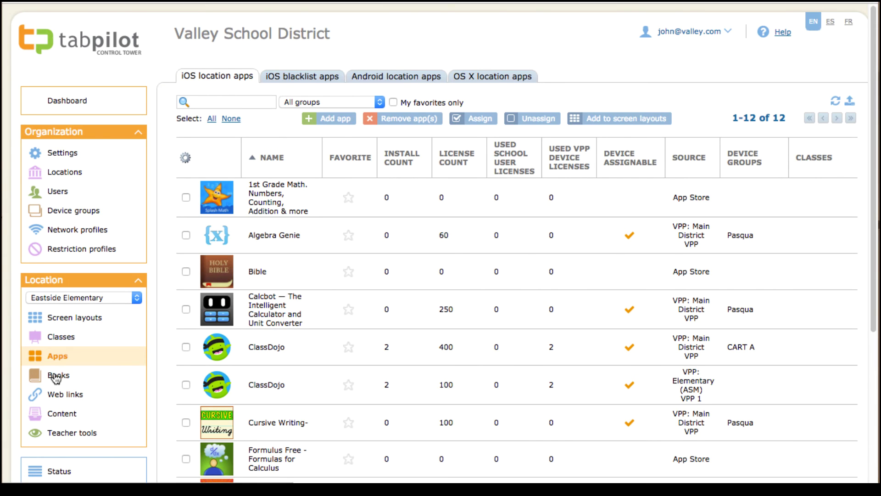
- Review Eastside Elementary's books and the VPP books available from the Elementary (ASM) VPP 1 account, without adding any
left_click(69, 375)
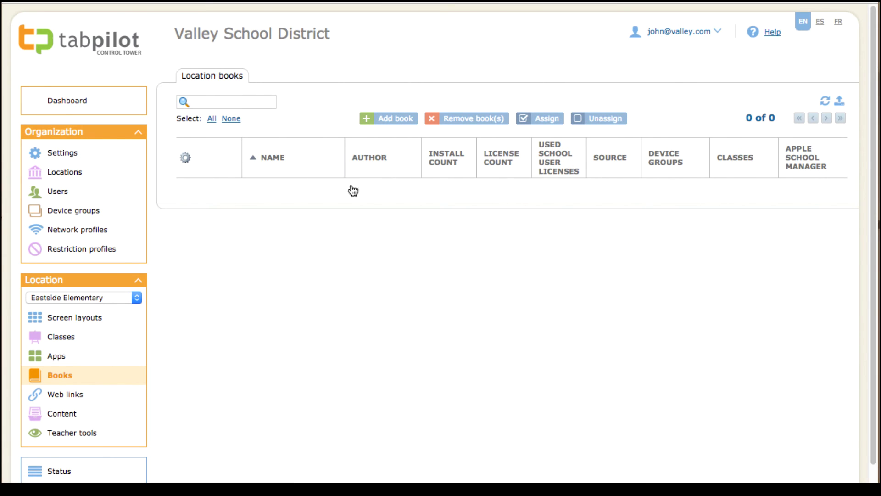
left_click(380, 118)
left_click(382, 78)
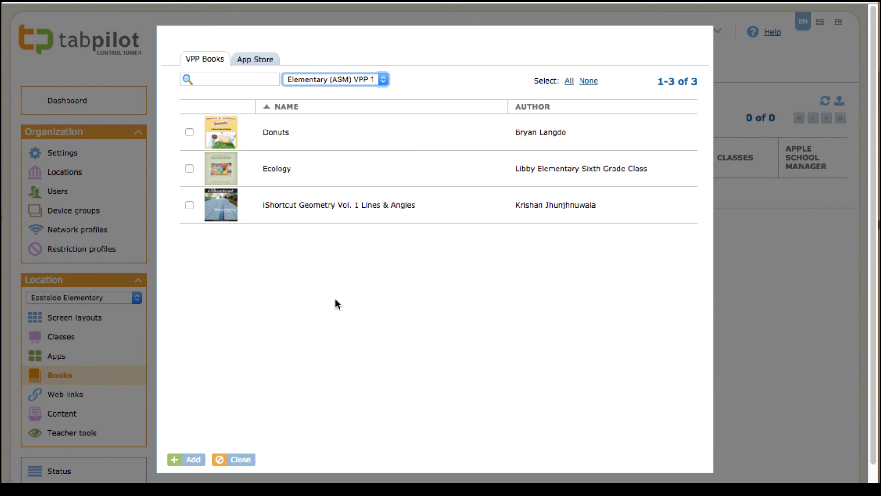
left_click(247, 458)
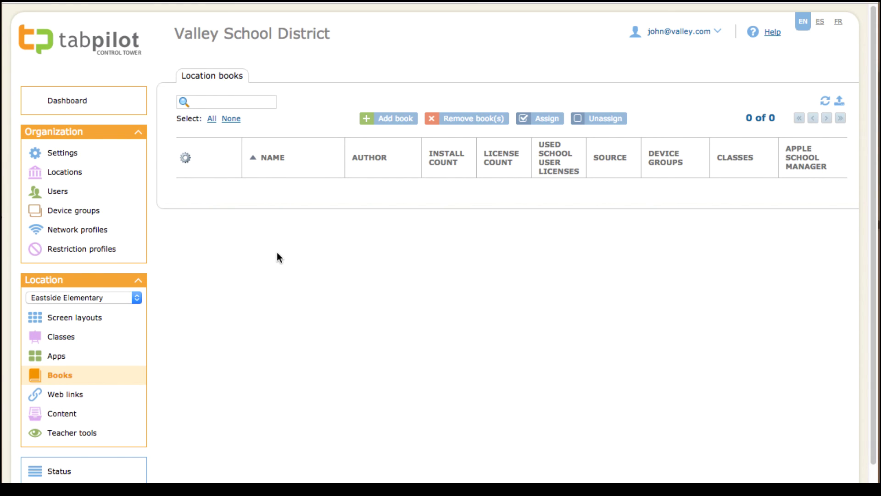
- Move the second home screen of Eastside Elementary's Cart A iOS layout ahead of the first, and check the contents of both screens
left_click(80, 319)
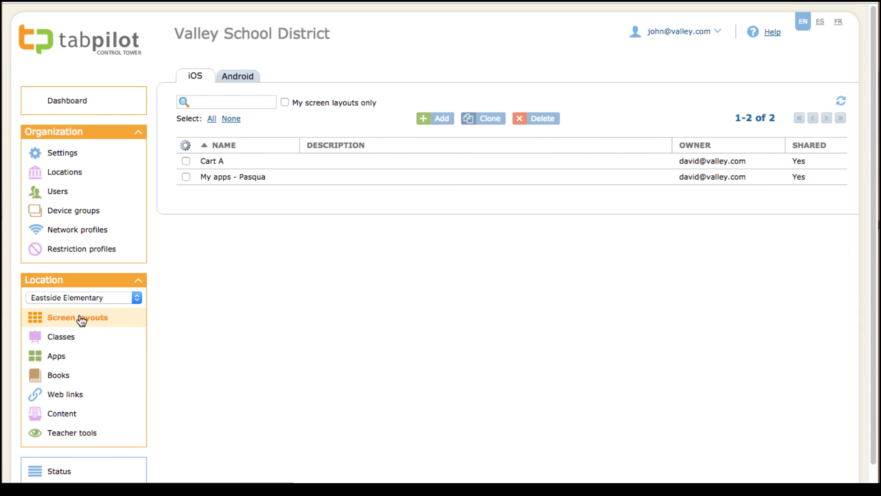
left_click(219, 161)
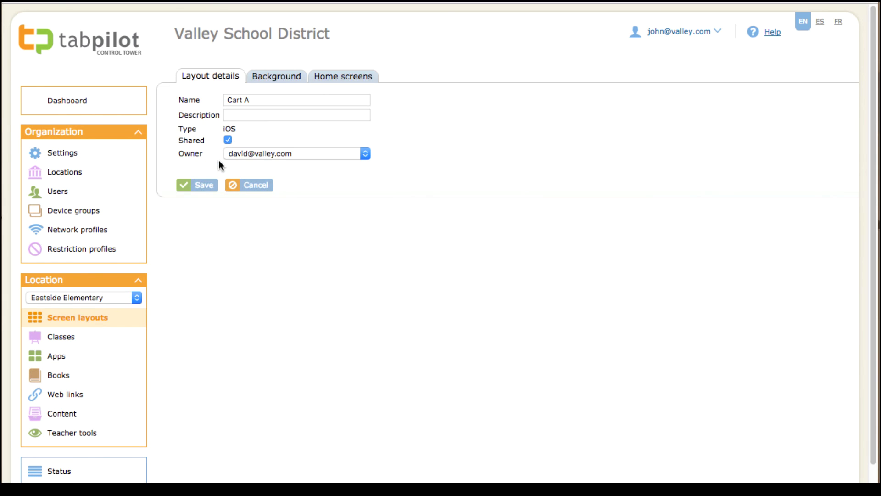
left_click(358, 84)
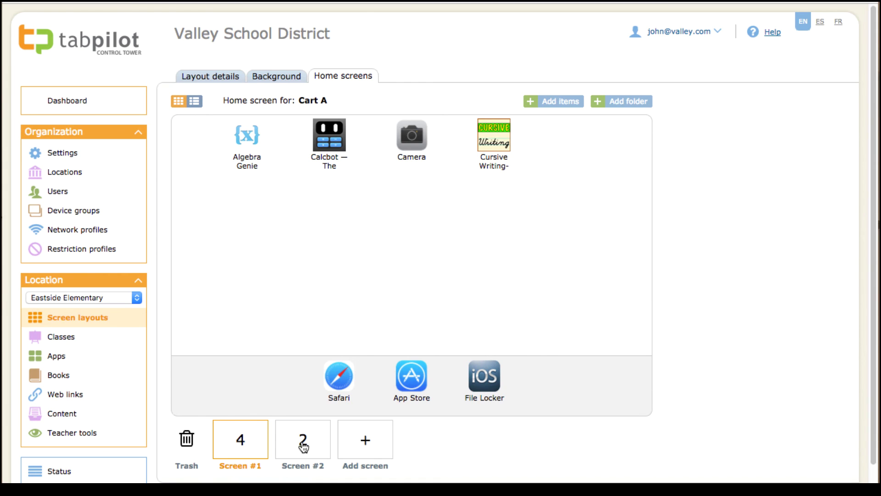
left_click_drag(302, 445, 232, 435)
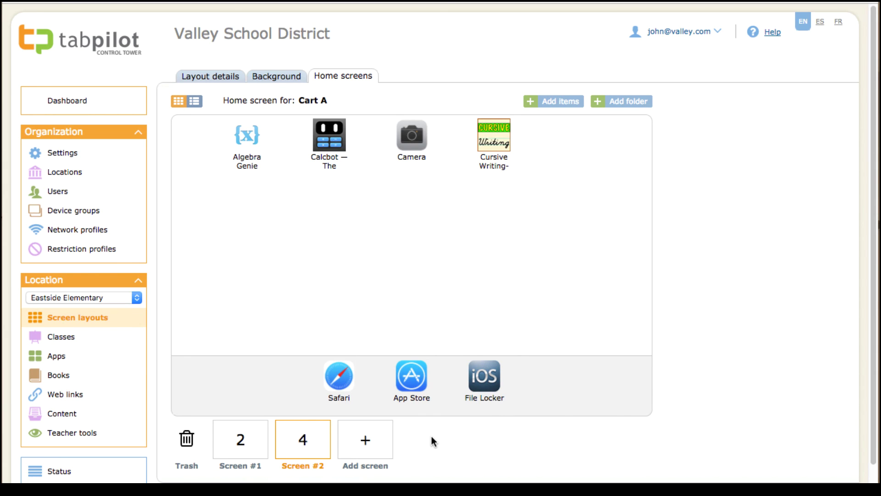
left_click(245, 452)
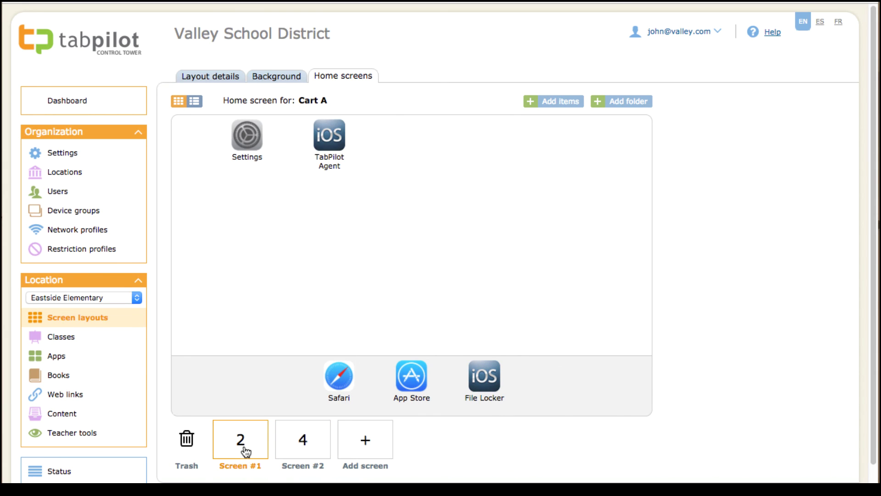
left_click(299, 452)
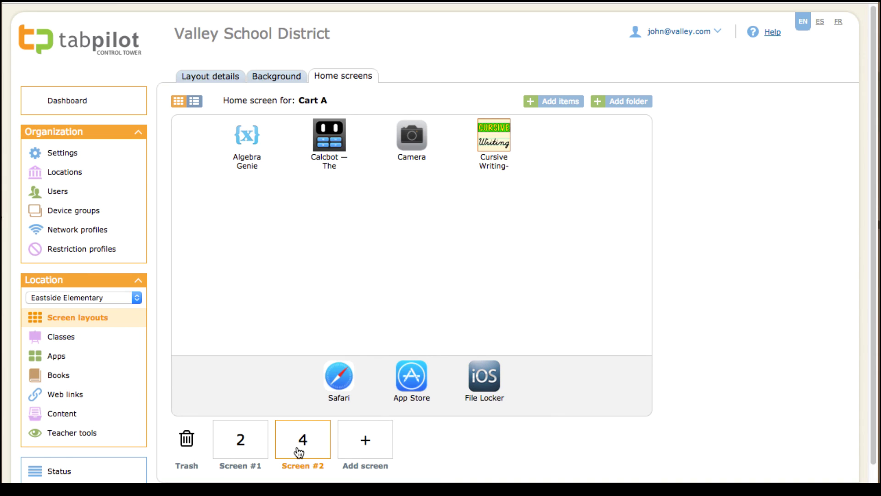
- Add a third home screen to the Cart A layout, move the Camera app onto it, and reorder it to second place
left_click(371, 446)
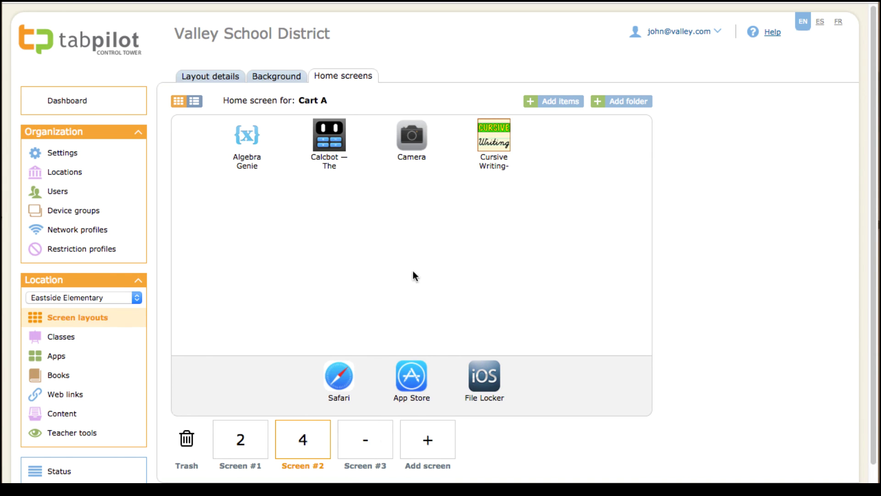
left_click_drag(411, 138, 367, 449)
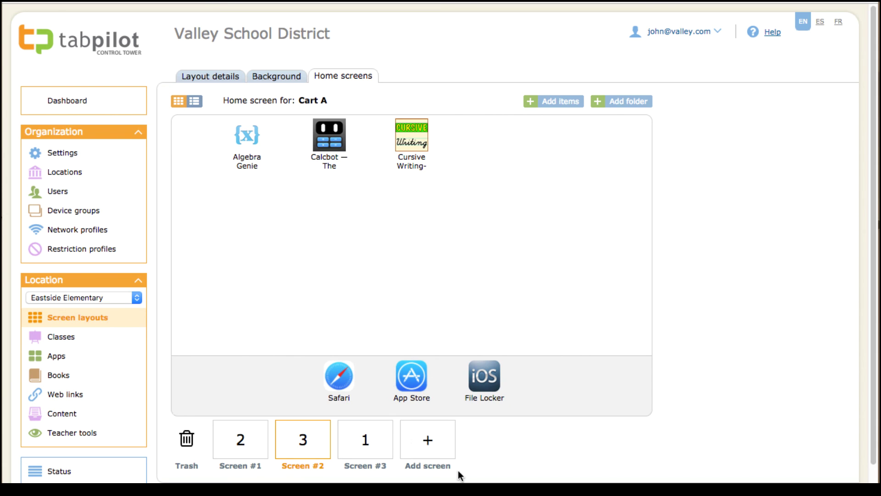
left_click_drag(360, 447, 284, 441)
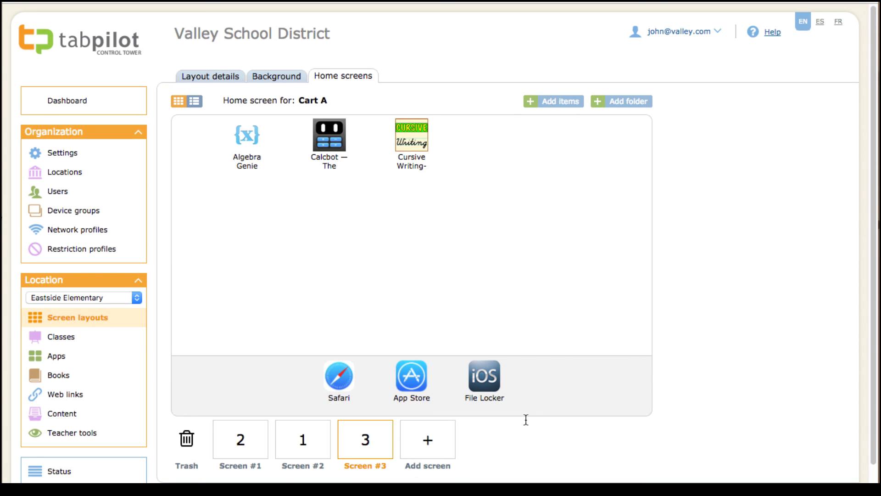
- Review the organization's permission settings for teachers, technicians, location admins and organization admins
left_click(66, 154)
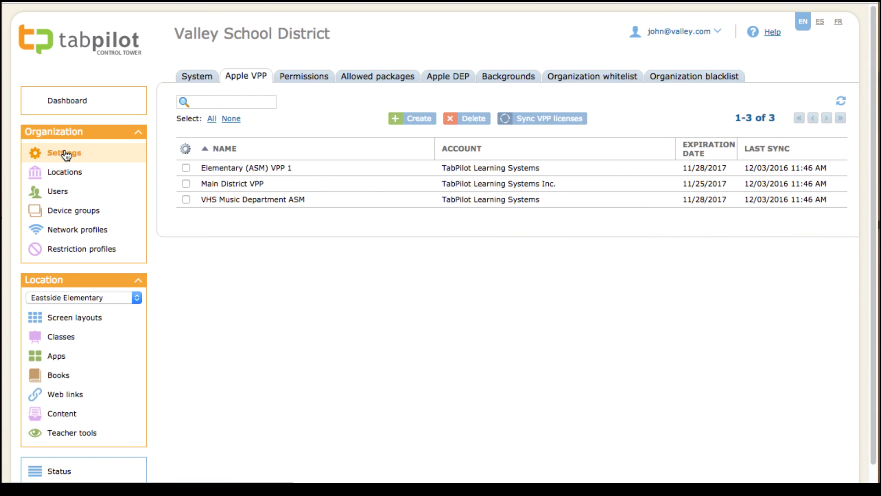
left_click(310, 79)
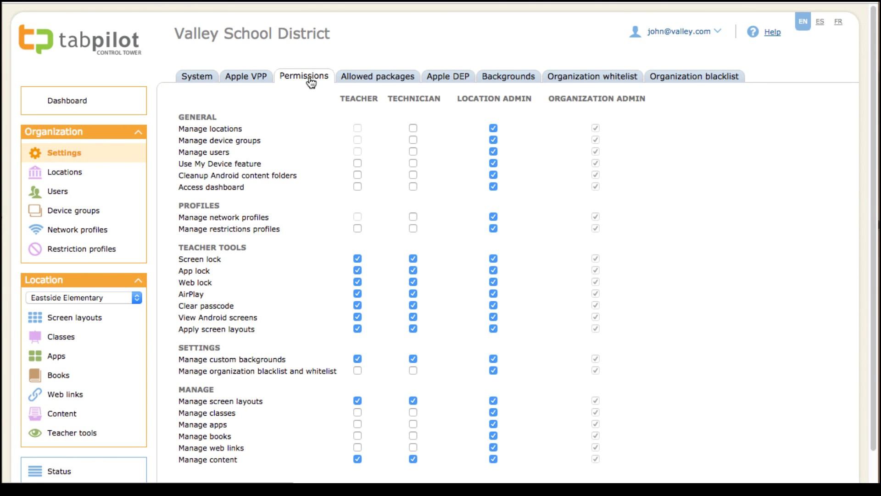